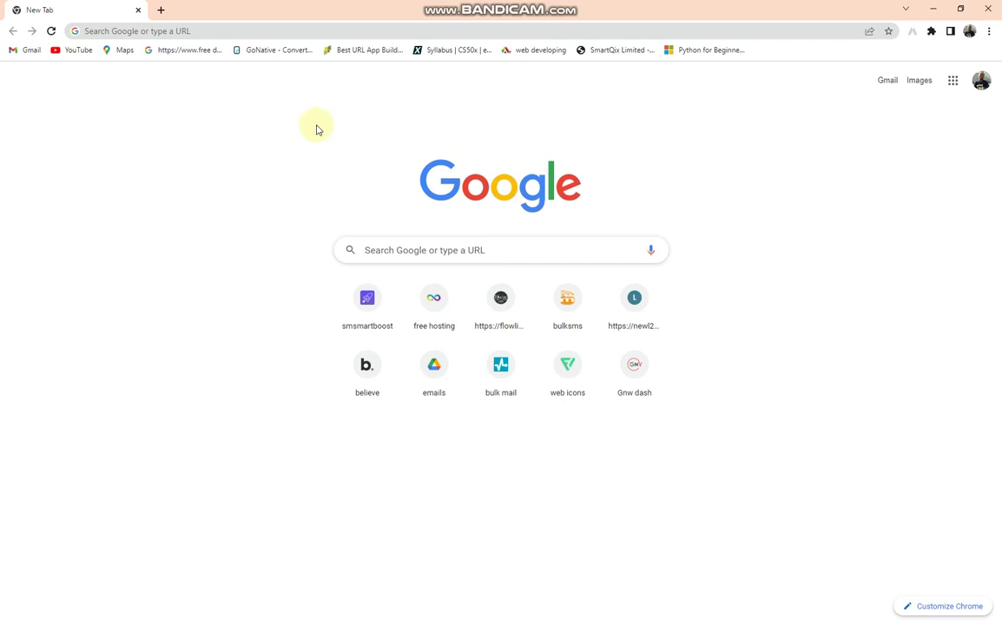
- Search Google for 'renderforest' and open the renderforest.com homepage
click(190, 34)
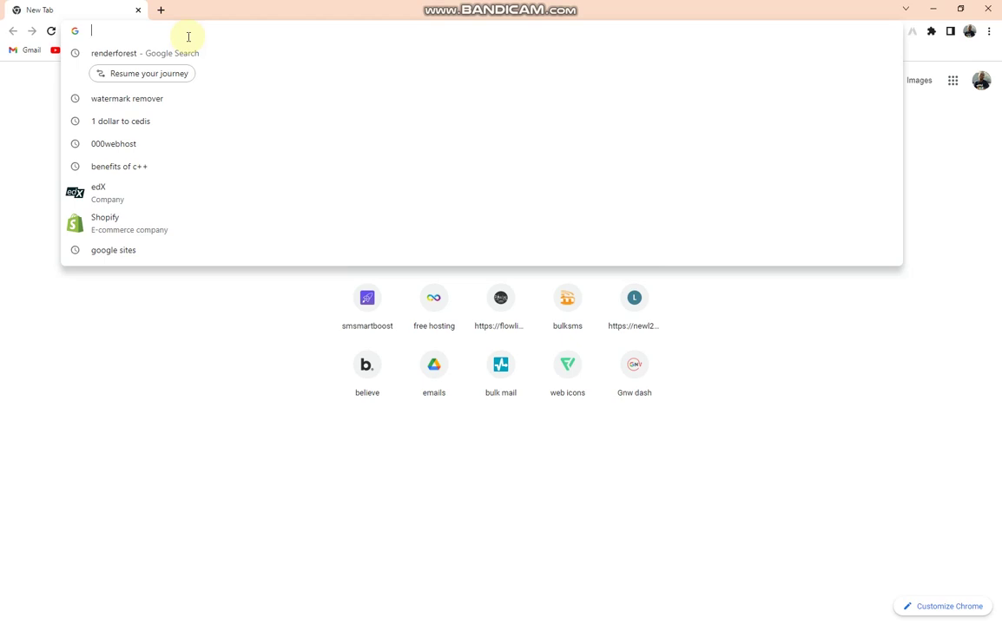
click(192, 60)
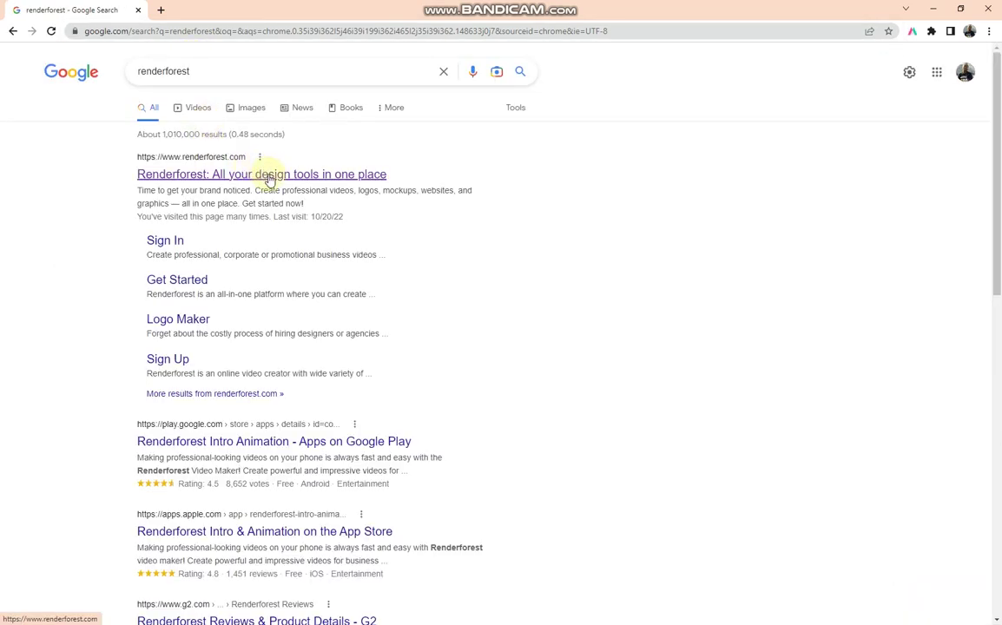
click(265, 174)
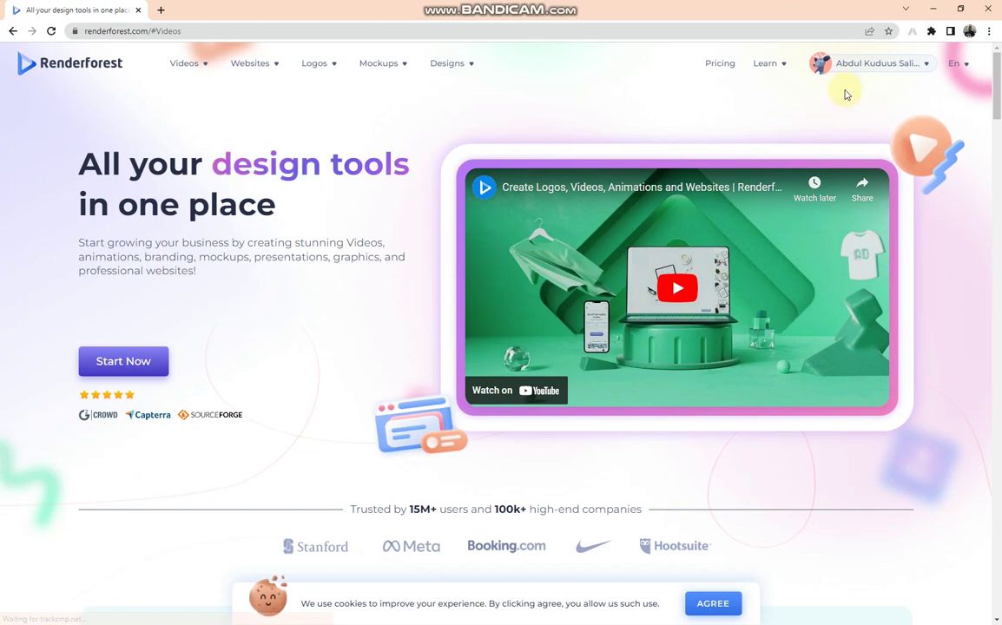
- Browse the Videos > Intros templates and search them for 'youtube intro'
mouse_move(211, 65)
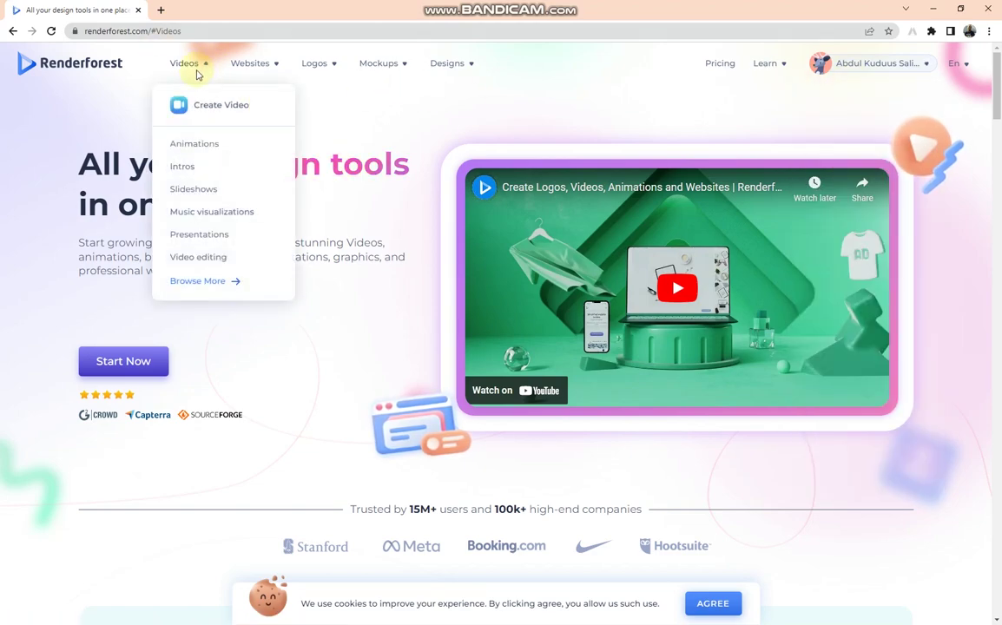
click(193, 172)
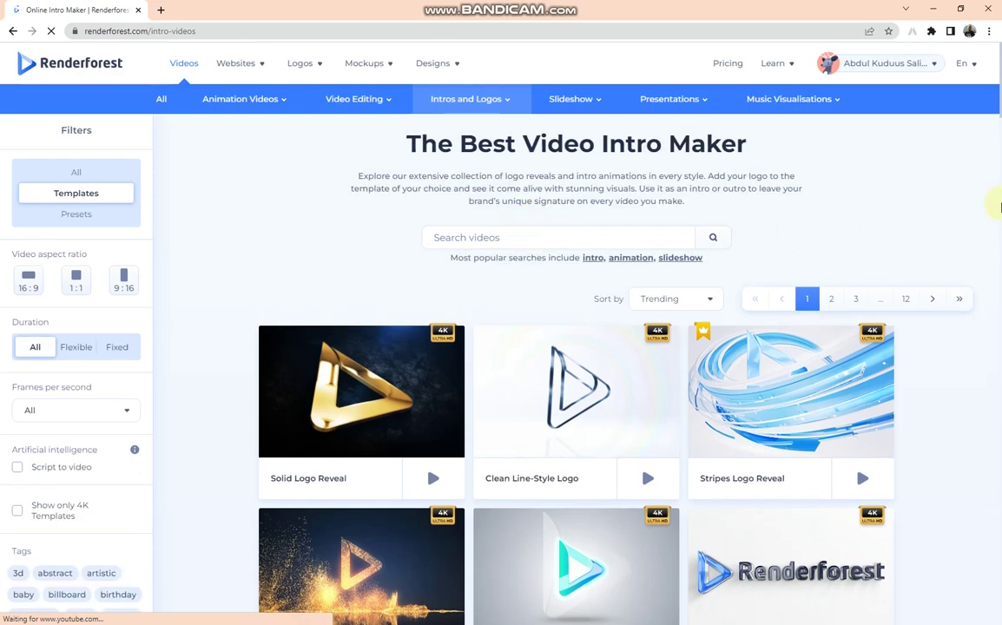
mouse_move(994, 122)
mouse_down()
mouse_move(981, 226)
mouse_move(998, 100)
mouse_move(983, 237)
mouse_move(995, 101)
mouse_up()
click(476, 236)
text(youtube)
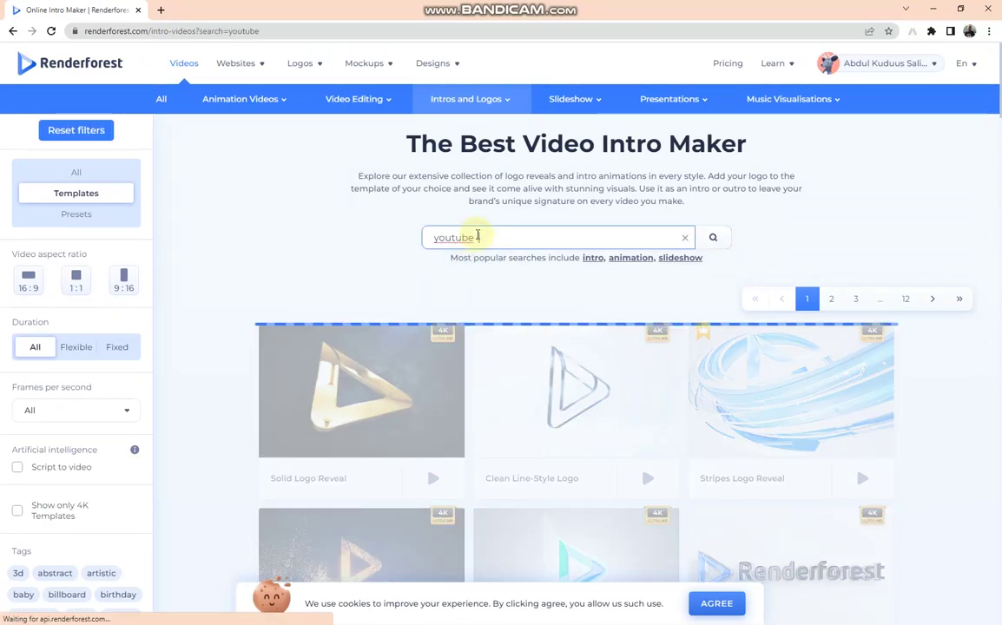
text( intro)
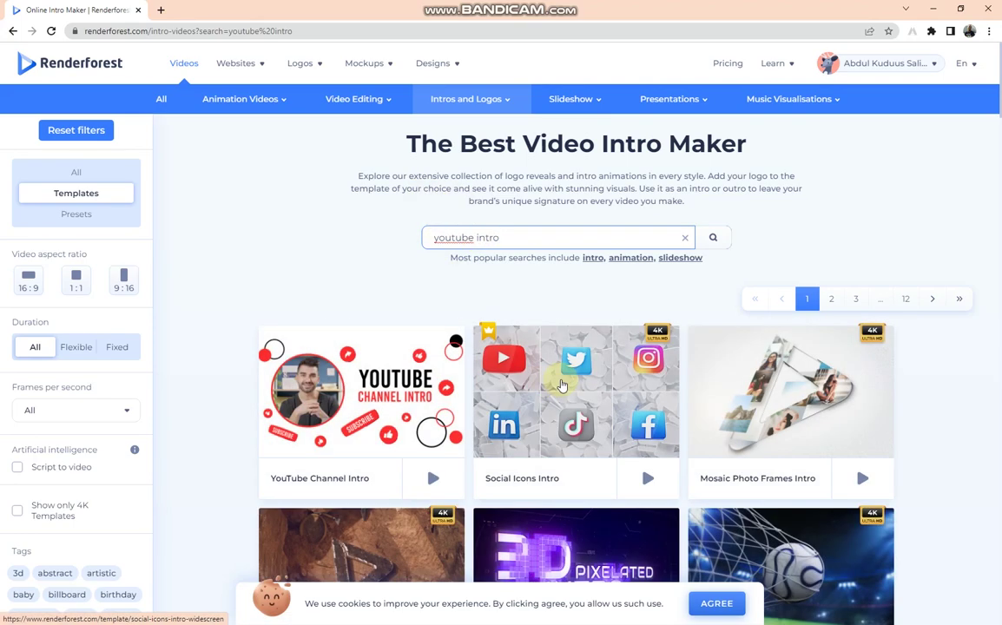
- Open the 3D Emoji Boom Intro template and create a new project from it
scroll(559, 379, down, 4)
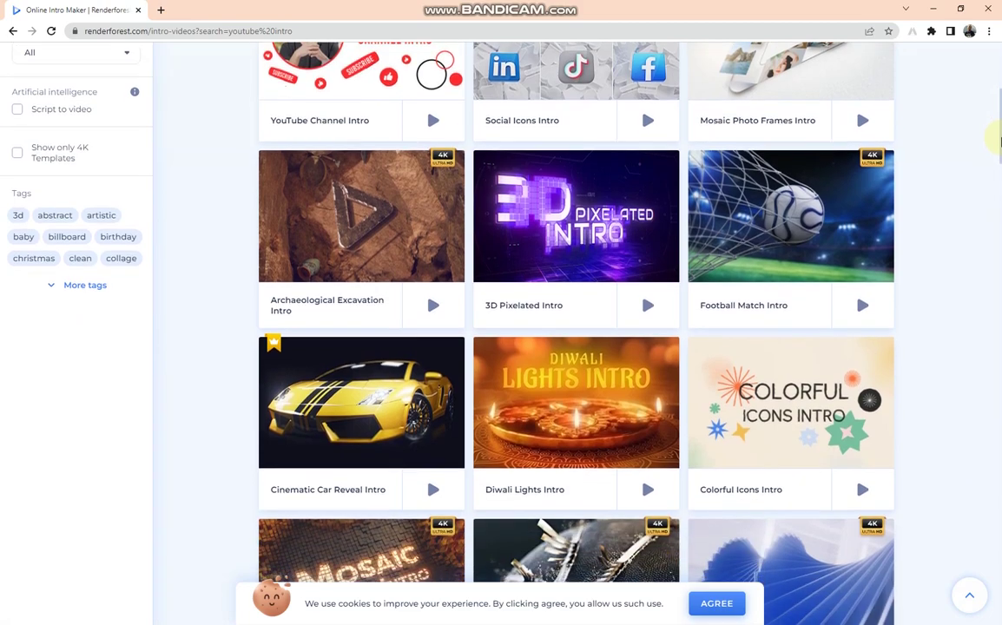
drag(998, 139, 990, 268)
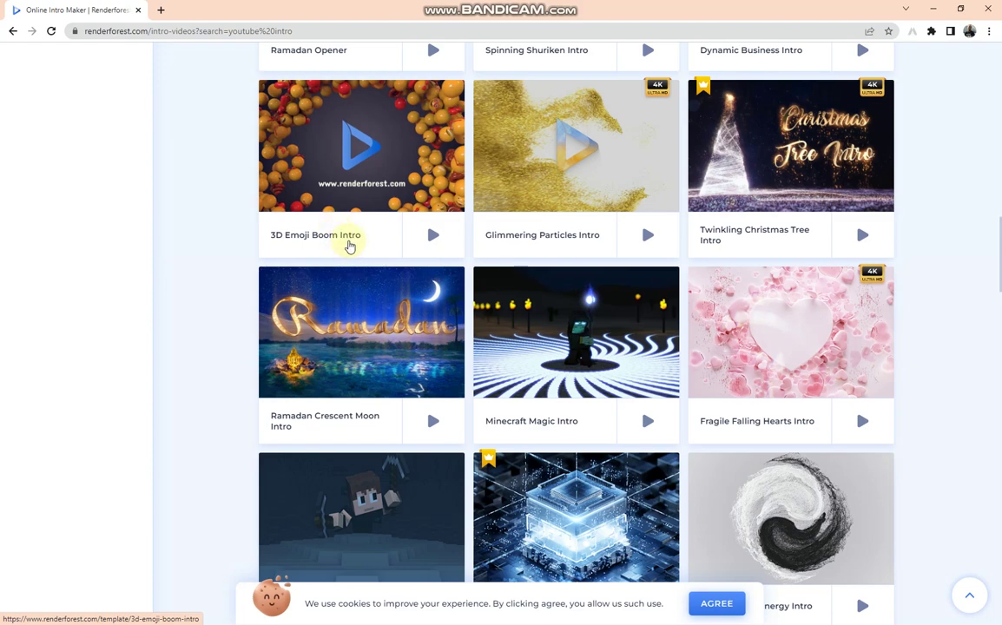
click(346, 235)
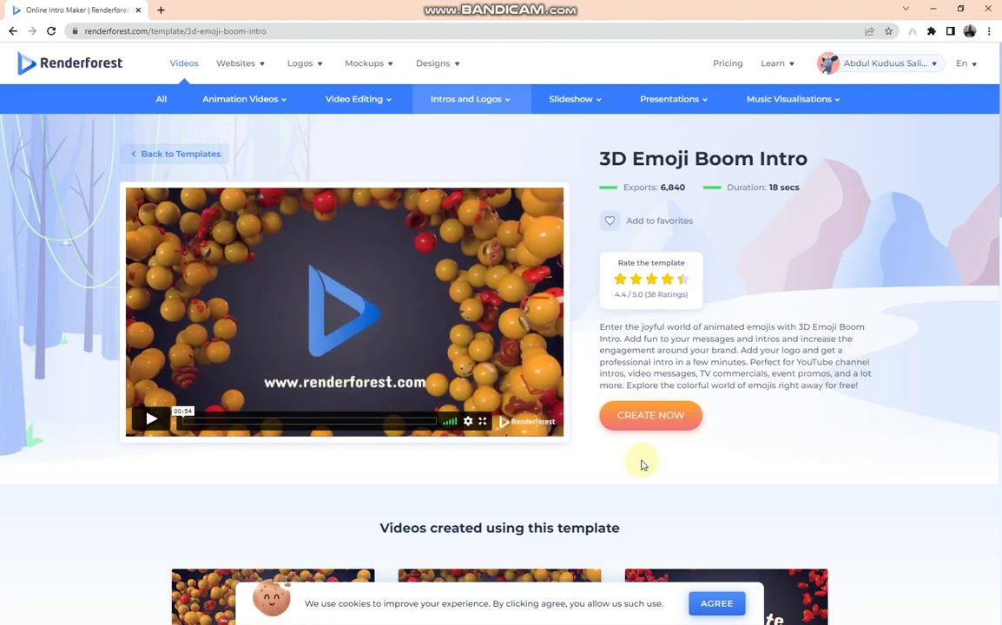
click(644, 415)
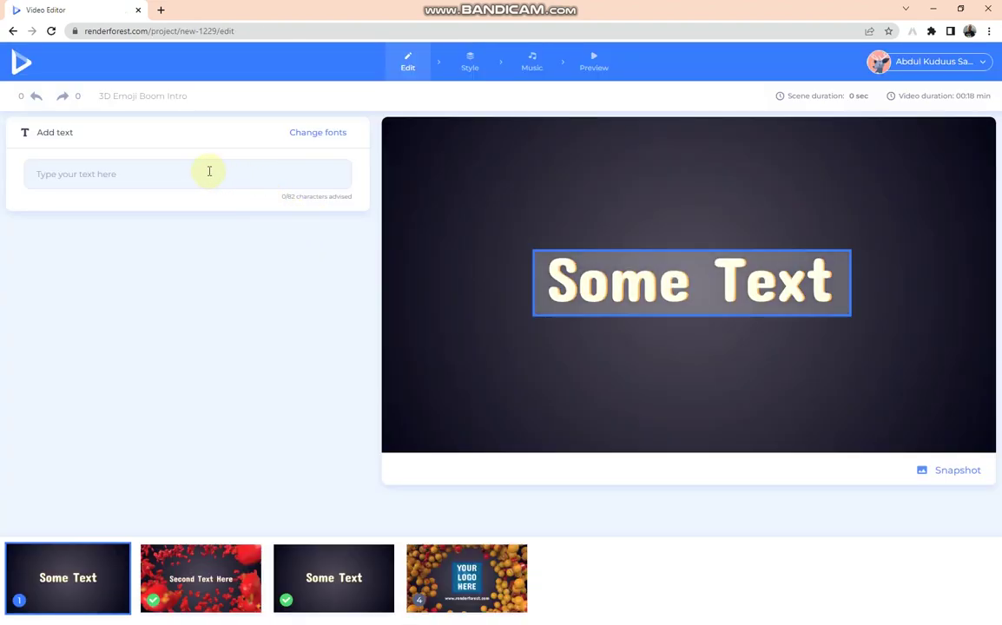
click(208, 171)
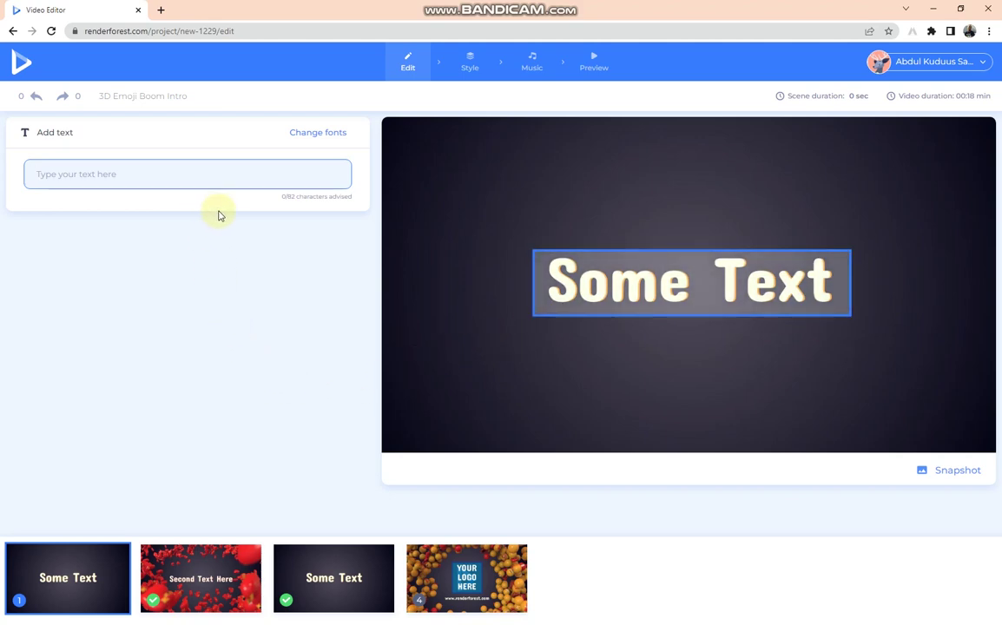
- Fill the scene texts: 'Tech World', 'Learn Web Development', then 'And More' for scene 3
text(T)
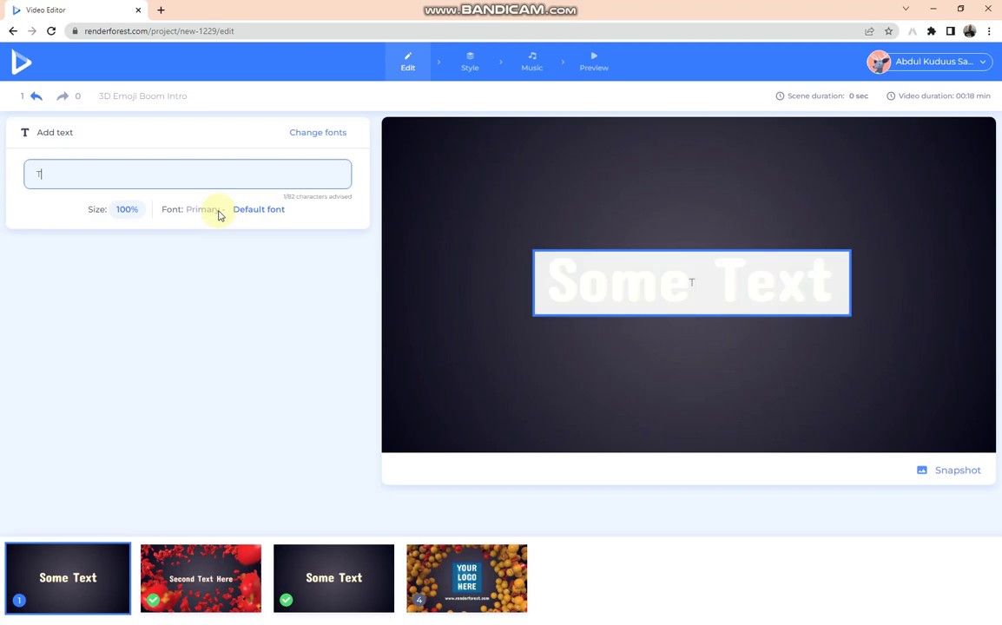
text(ech )
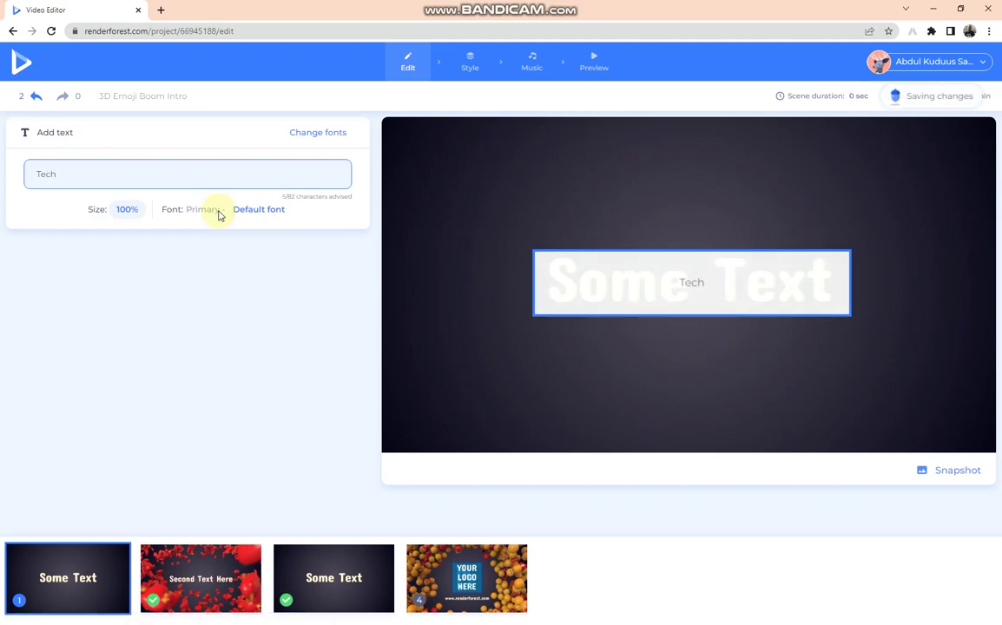
text(World)
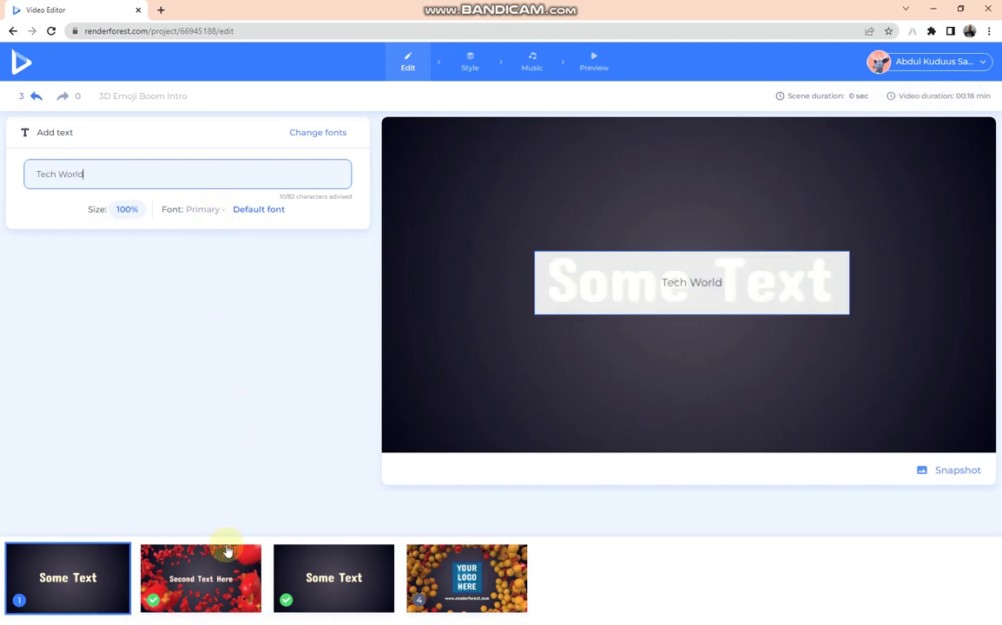
click(224, 556)
click(170, 176)
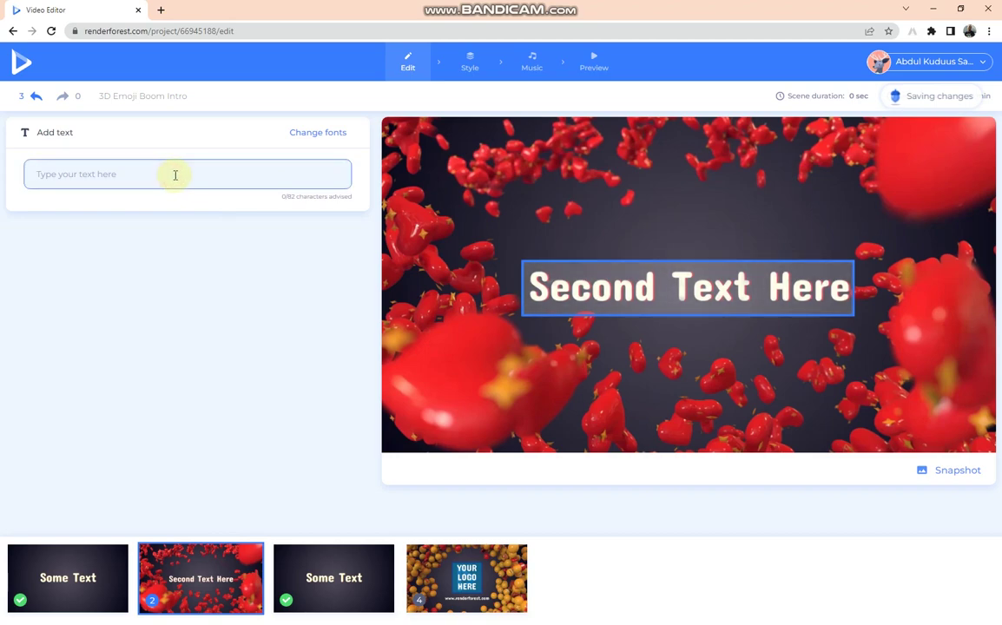
text(Lear)
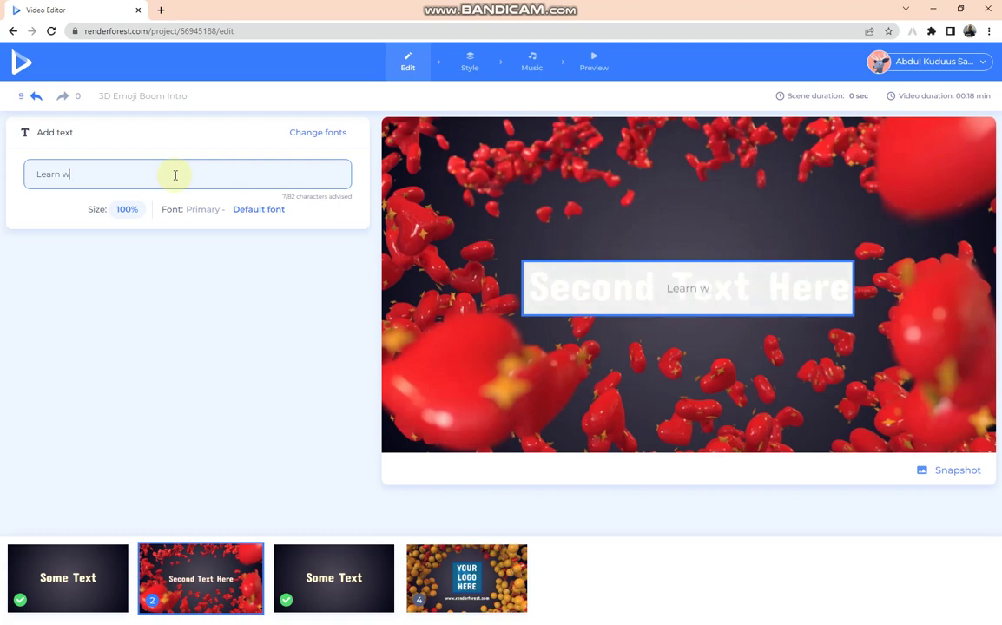
text(n Web Development)
click(355, 576)
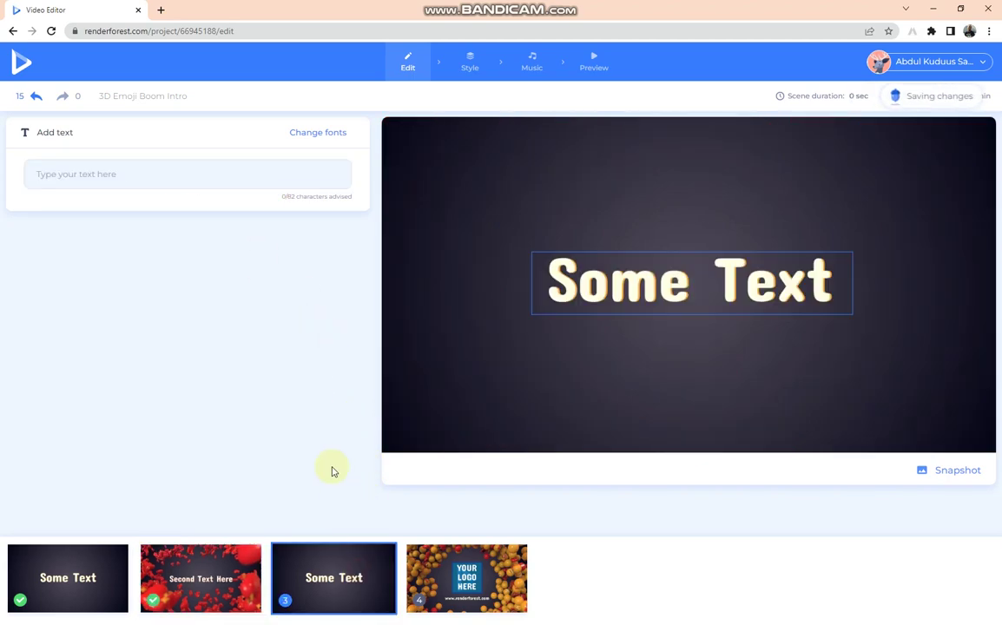
click(210, 176)
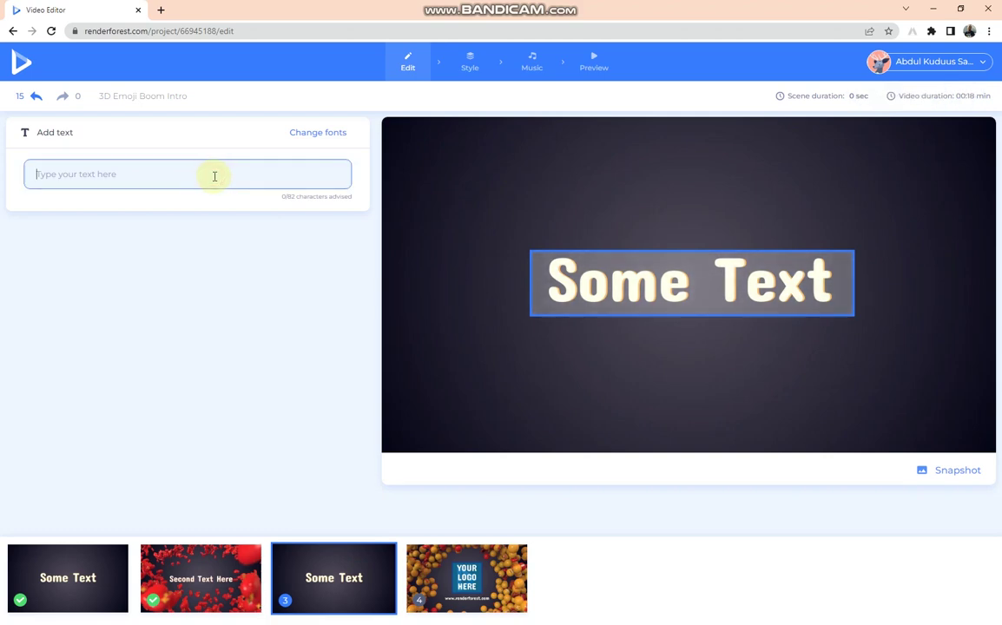
text(And More)
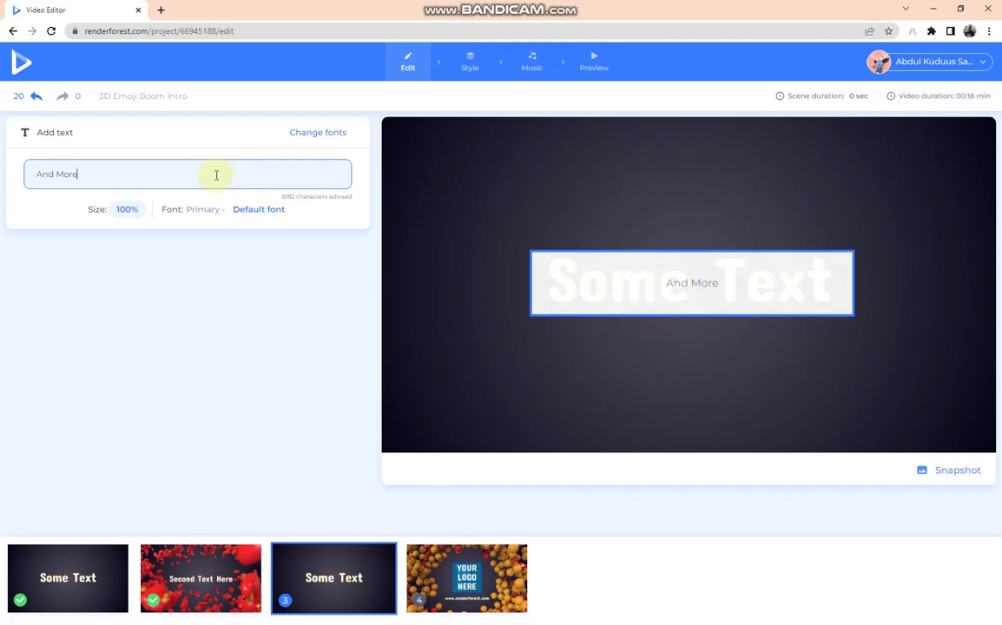
- Upload photo-output.PNG from Downloads as the fourth scene's logo and confirm its framing
click(410, 551)
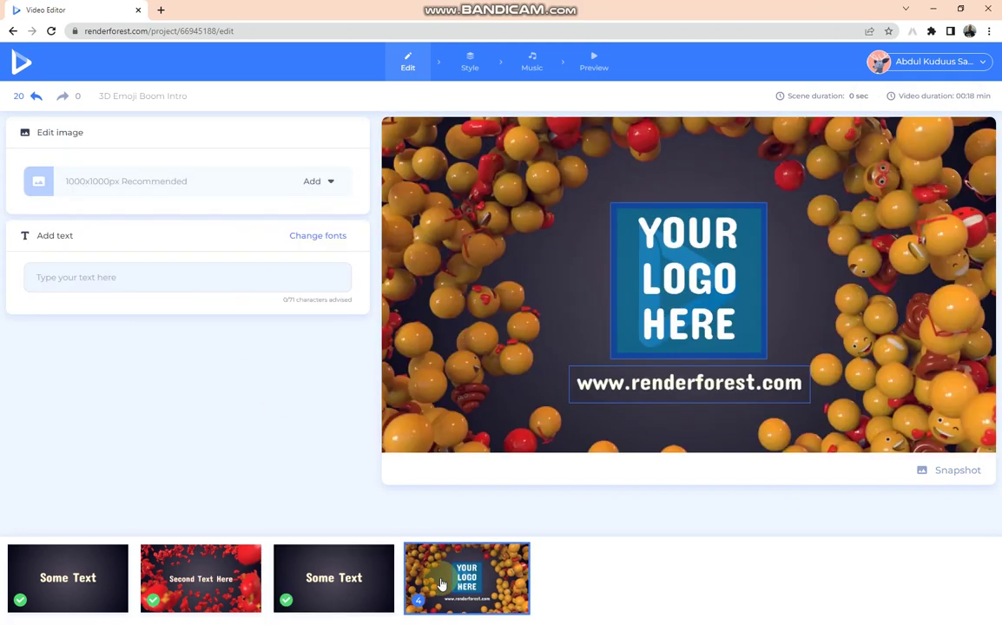
click(326, 185)
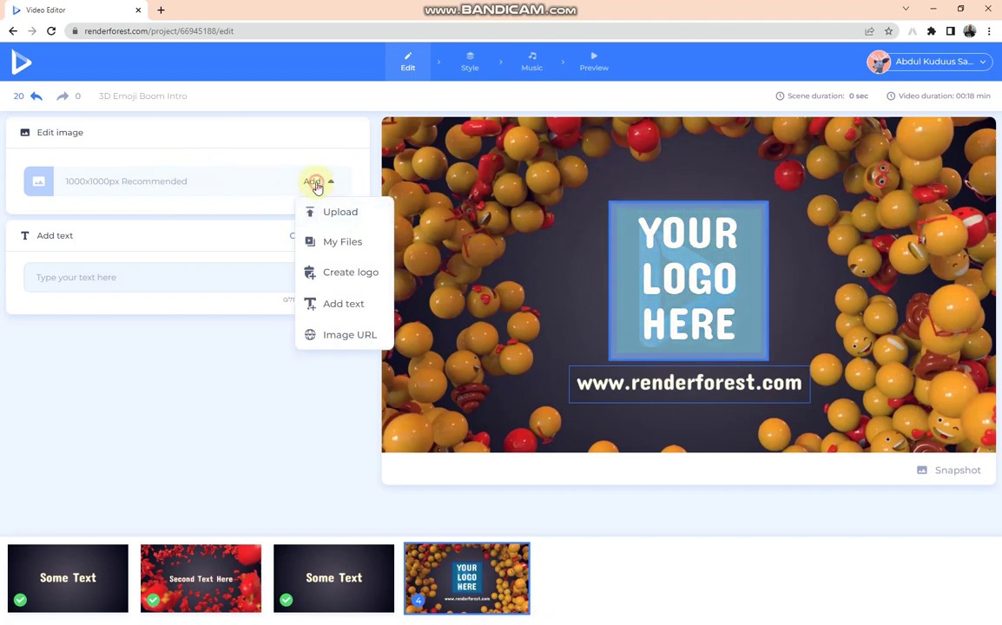
click(315, 185)
click(316, 186)
click(324, 213)
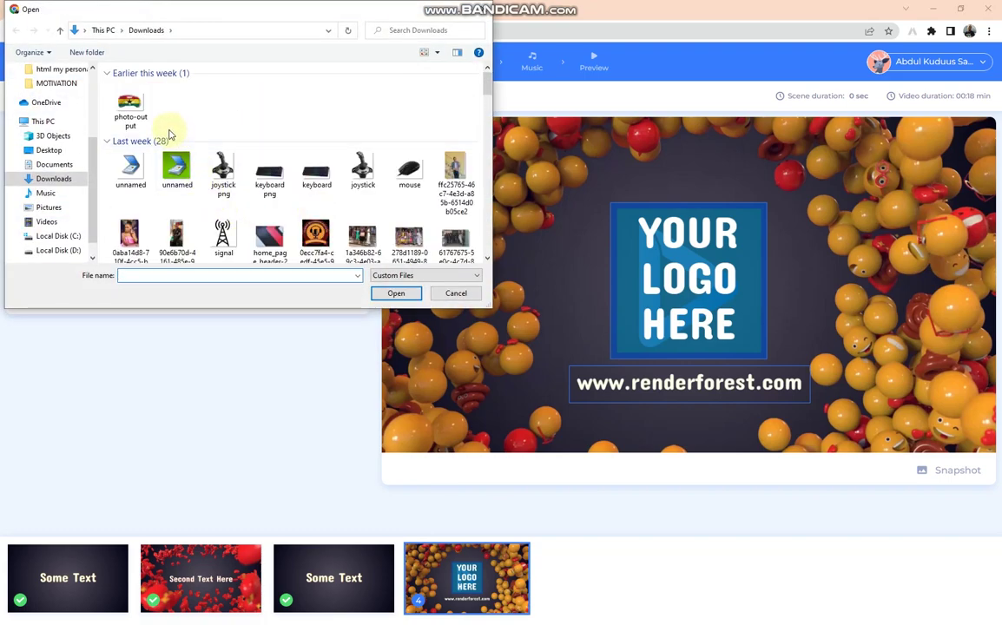
click(130, 99)
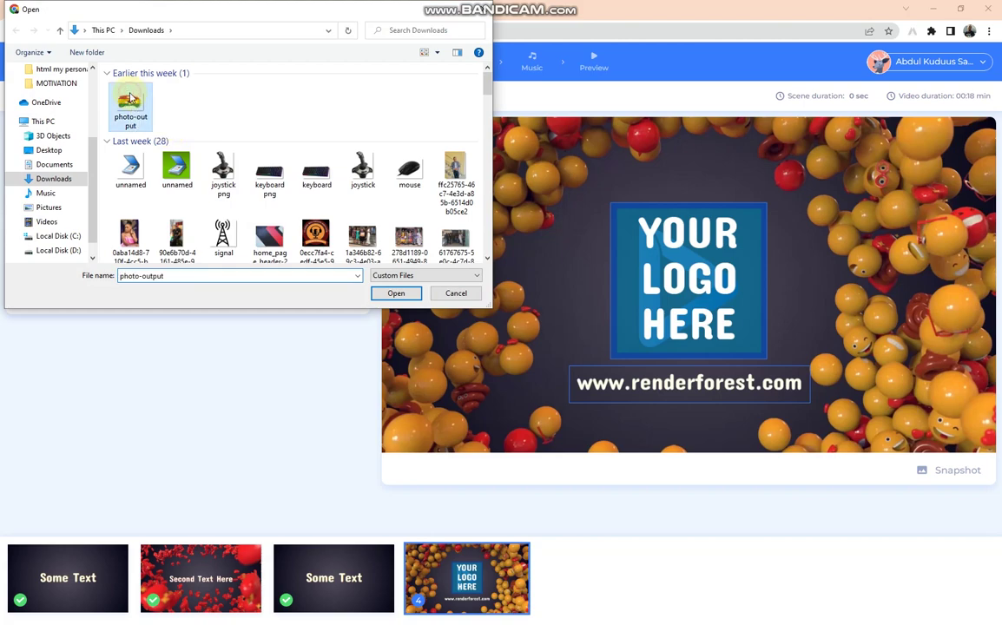
click(402, 300)
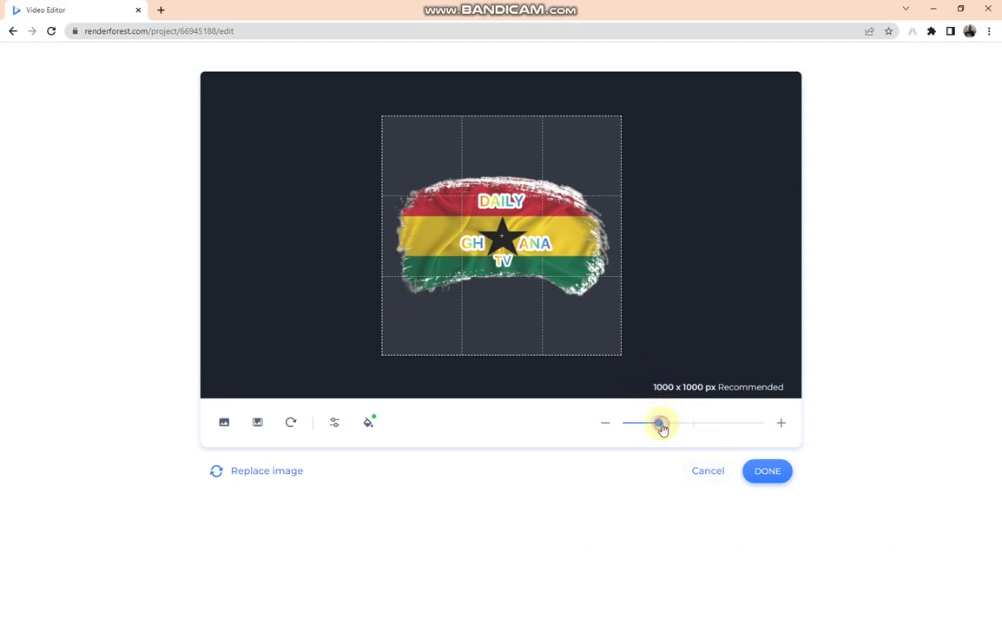
mouse_move(662, 428)
mouse_down()
mouse_move(635, 425)
mouse_move(695, 430)
mouse_move(663, 427)
mouse_up()
click(757, 471)
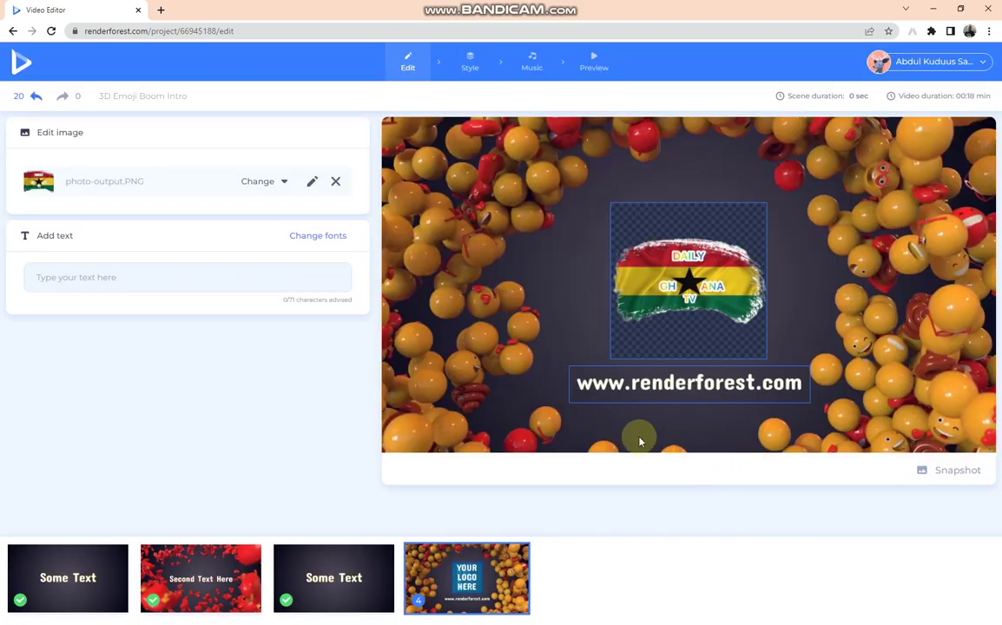
- Replace the fourth scene's website caption with 'DAILY GHANA TV'
click(196, 278)
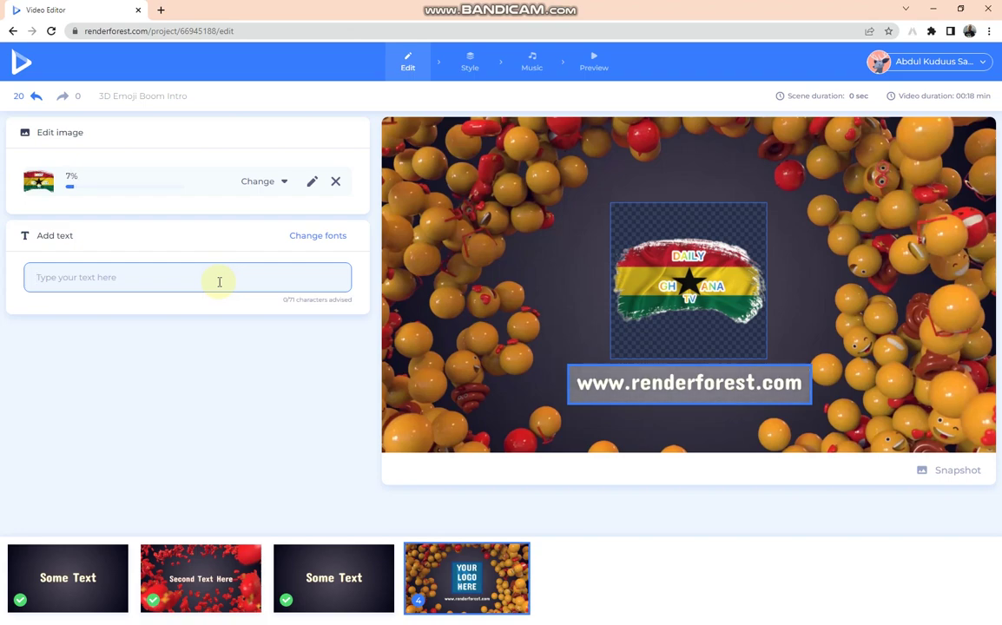
text(D)
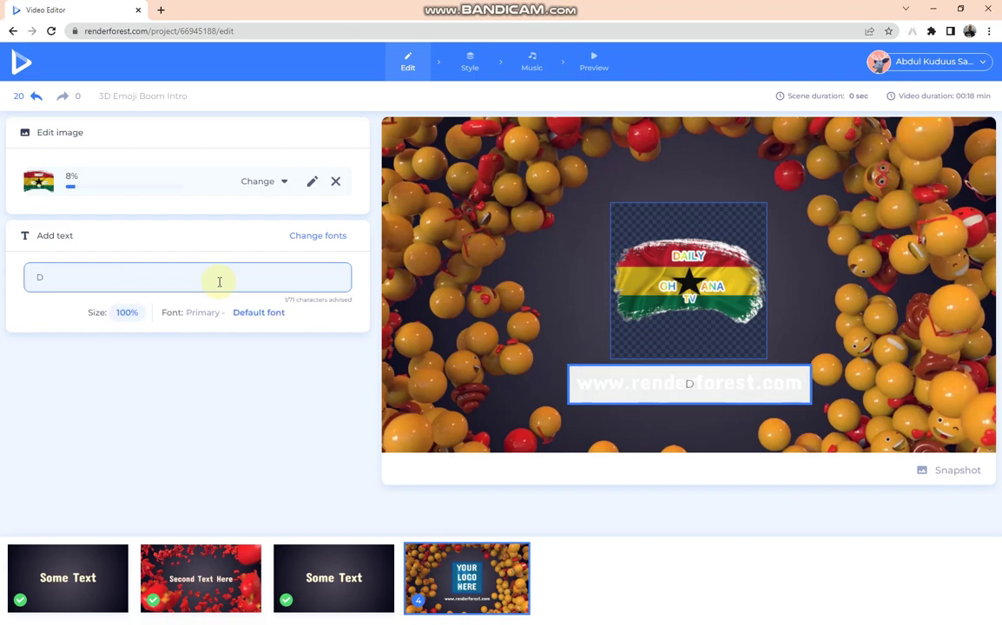
text(AILY GHANA TV)
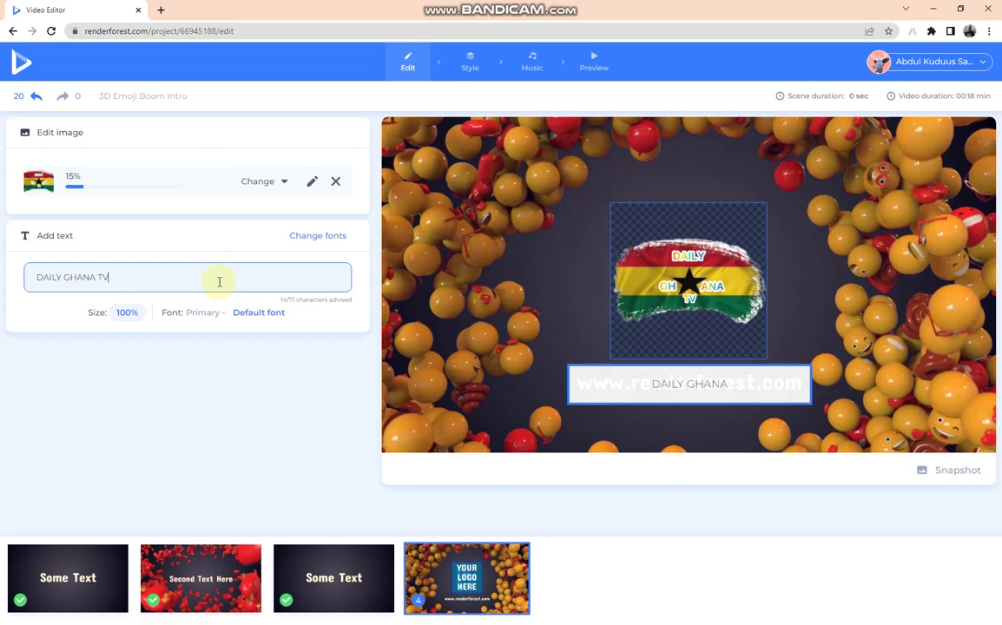
click(268, 470)
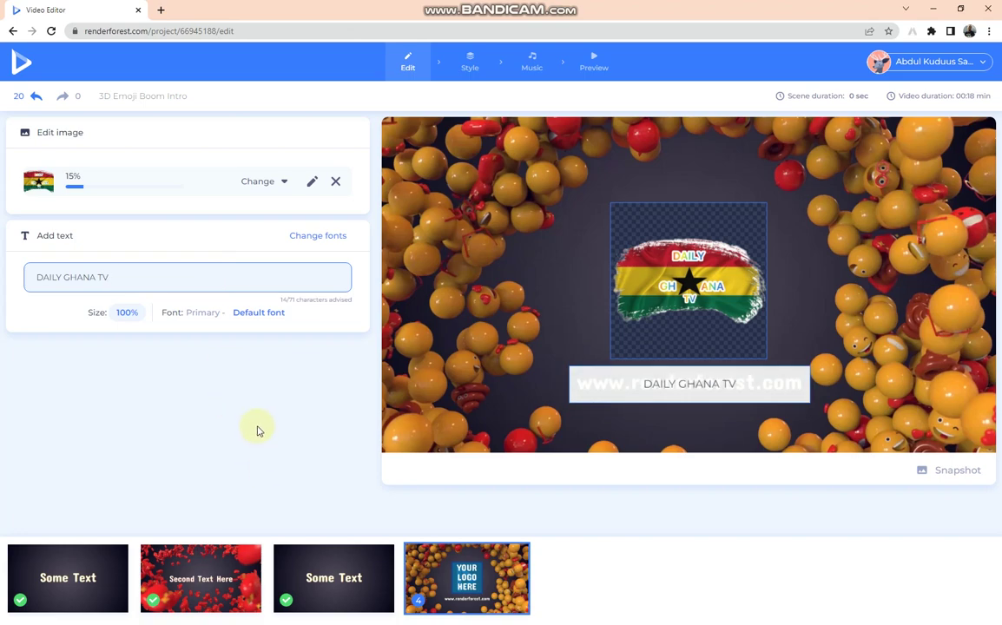
click(257, 430)
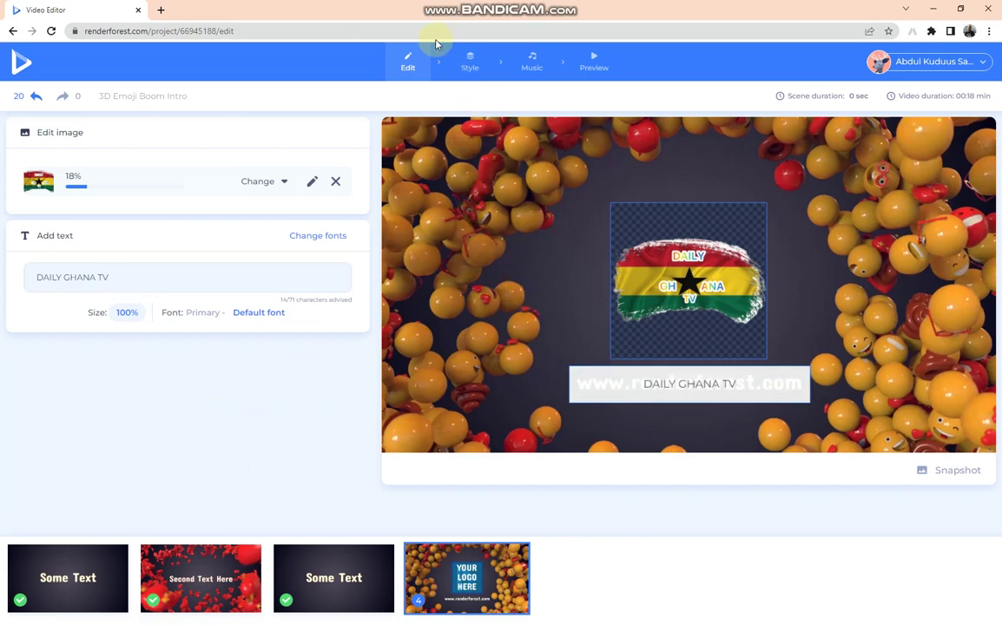
- Review the Style step's font options, then bring up the Preview step's export choices
click(469, 63)
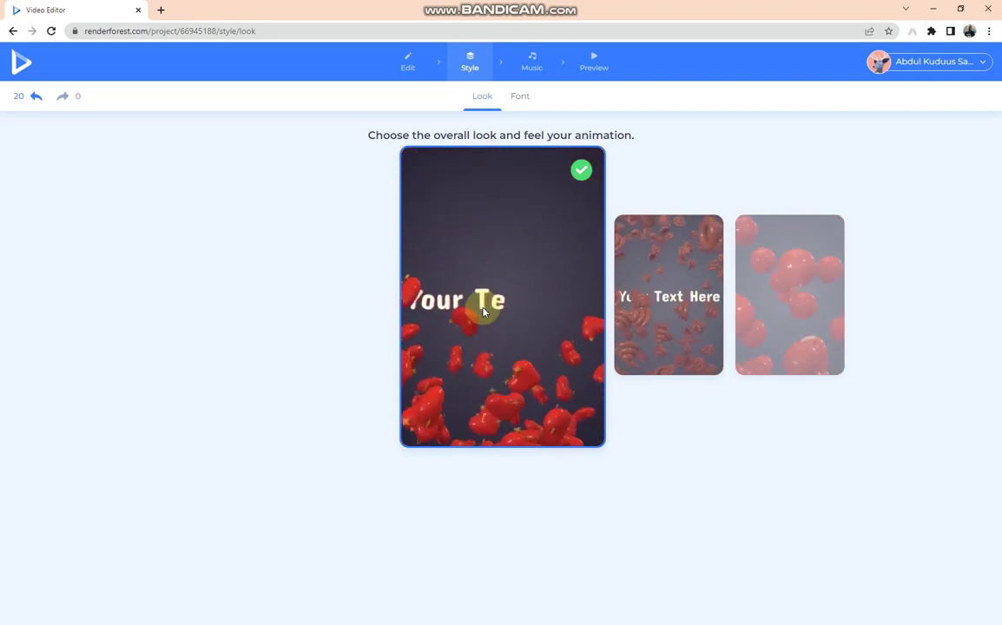
click(522, 98)
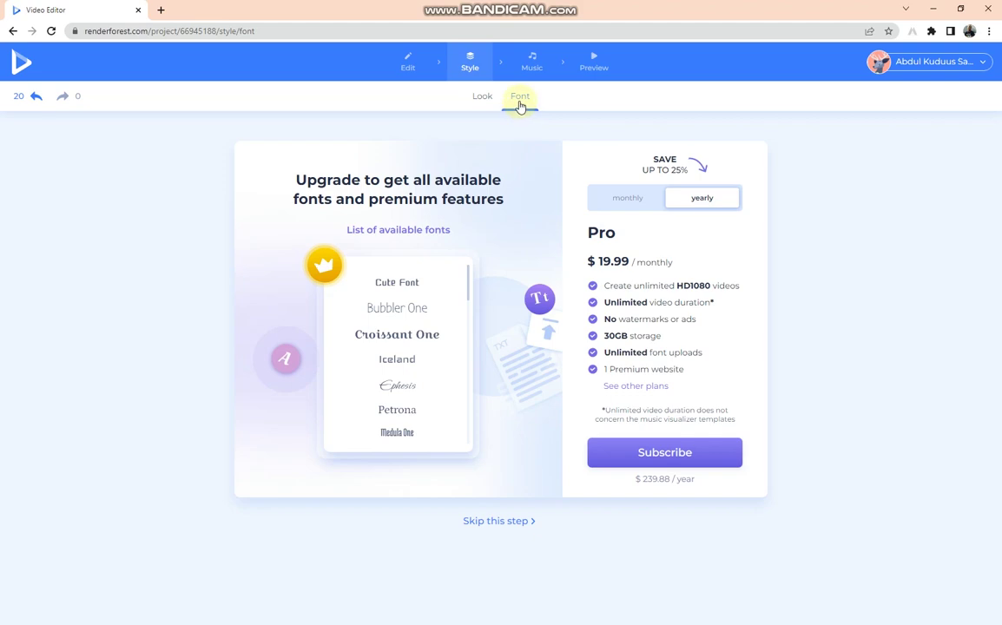
click(588, 70)
click(523, 177)
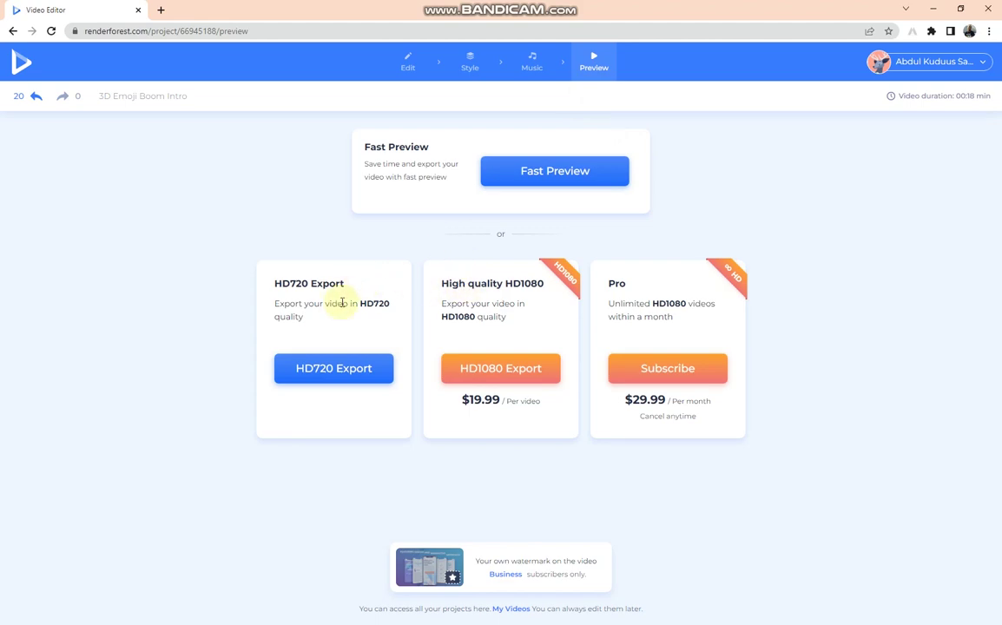
- Export the intro in HD720 and save the video to Downloads as 3D Emoji Boom Intro_free
click(345, 367)
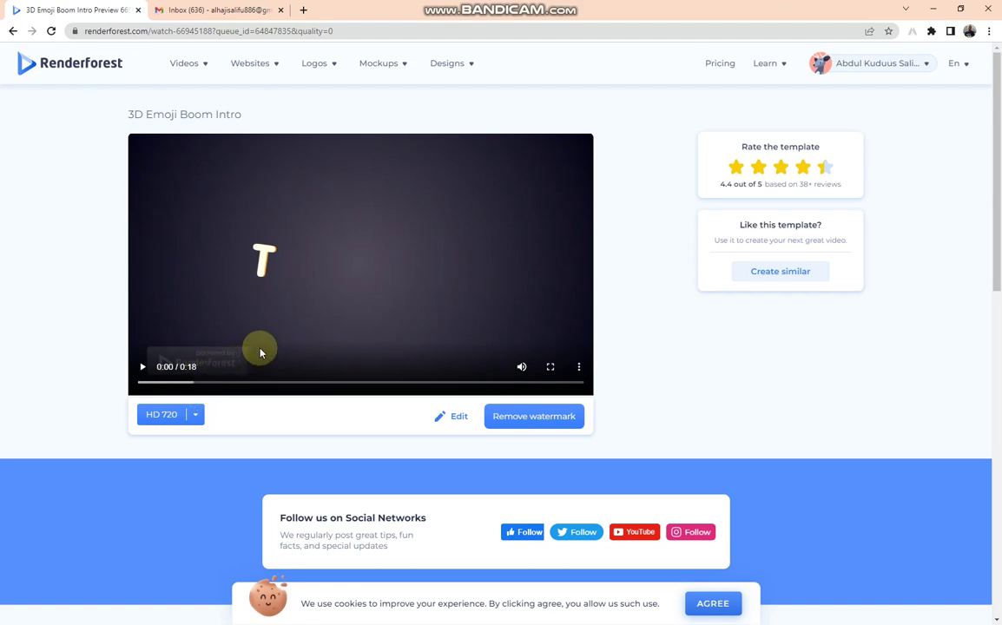
right_click(310, 258)
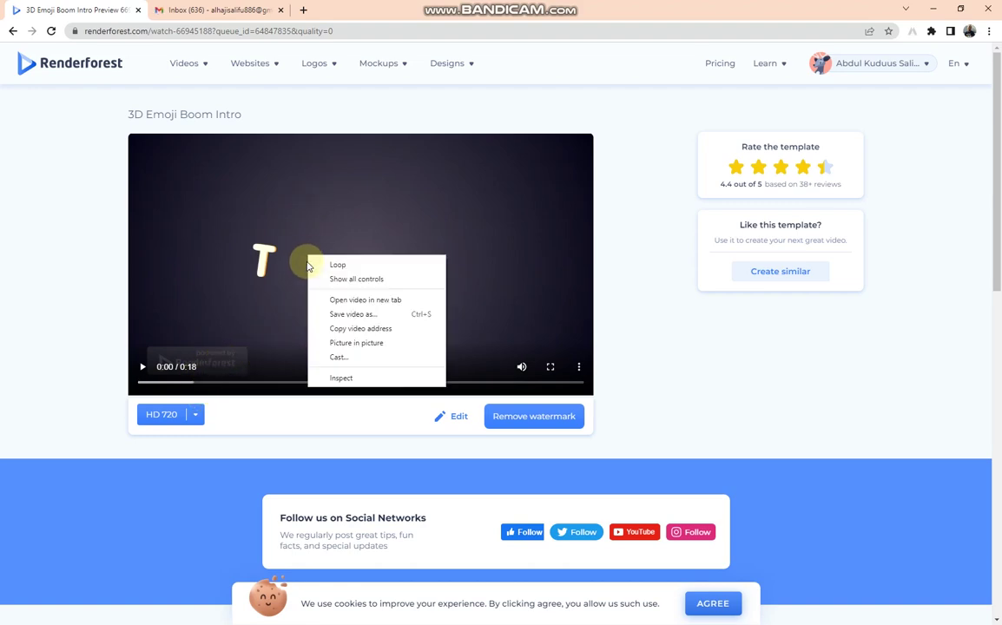
click(337, 316)
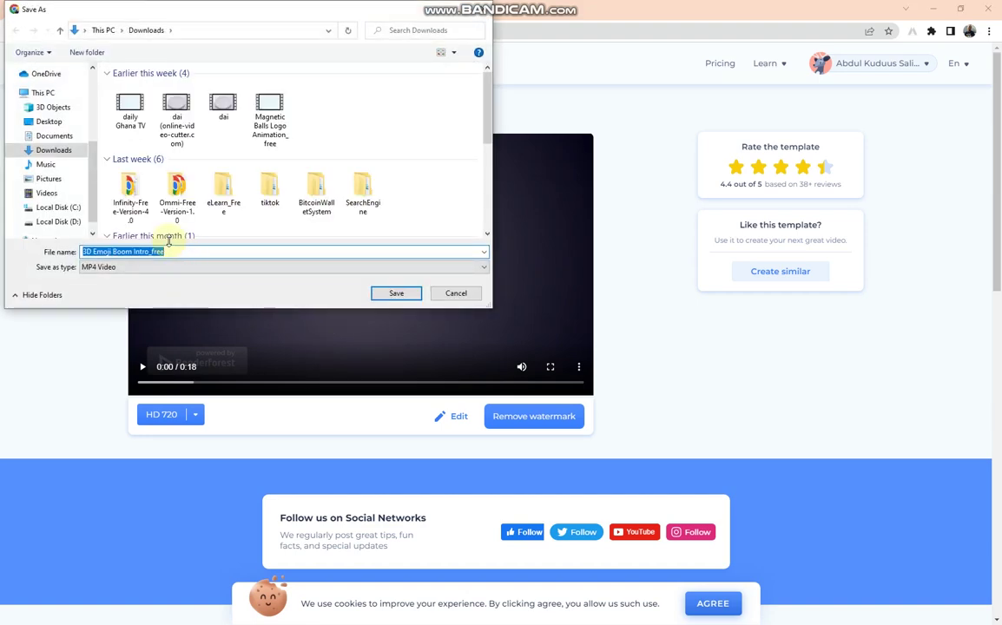
click(395, 294)
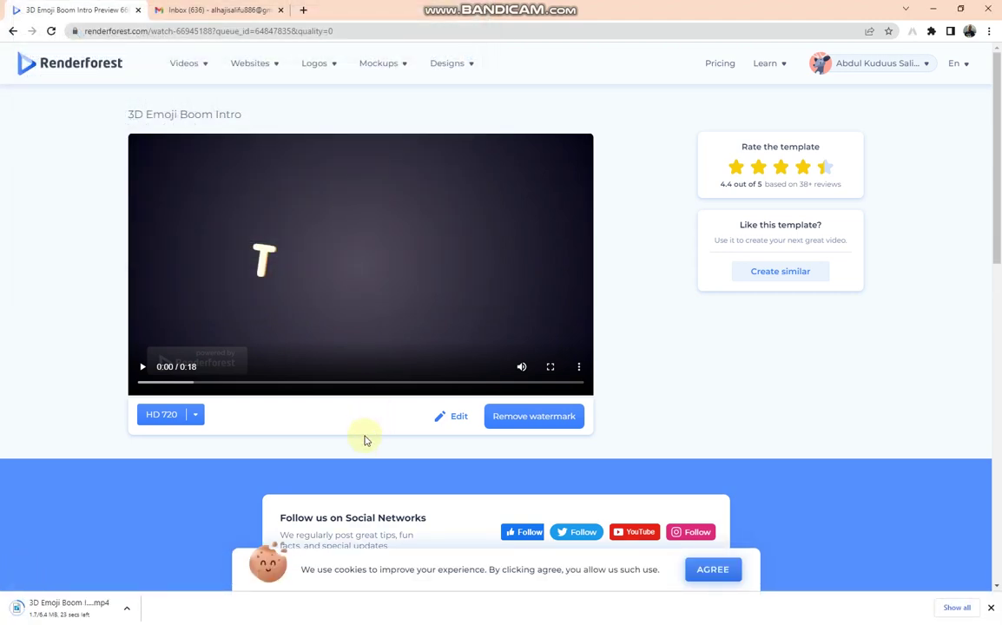
click(208, 7)
- Return to the Renderforest preview tab and bring up the downloaded MP4's options
click(78, 10)
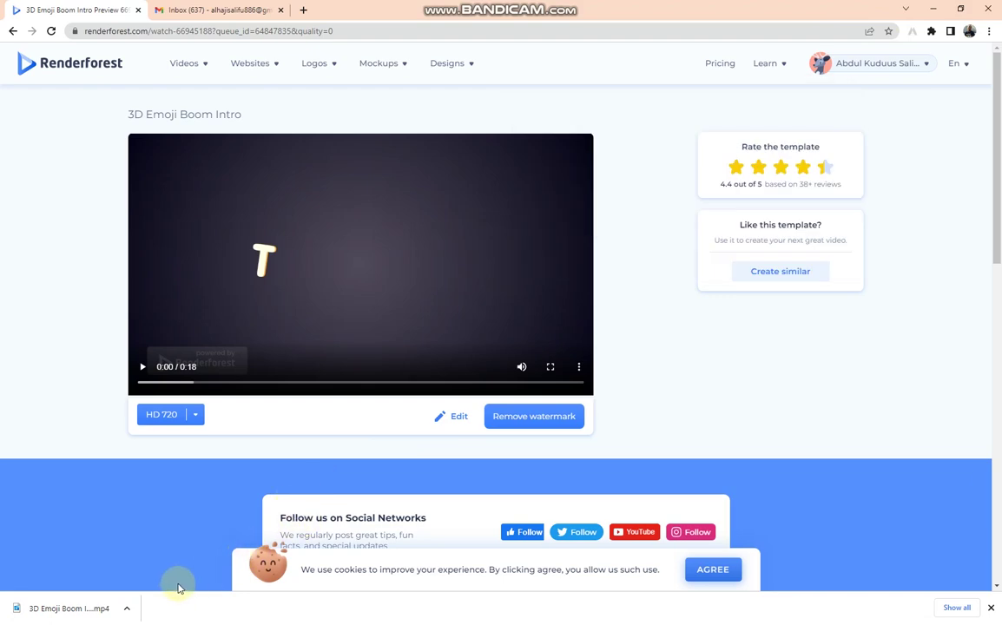
click(123, 609)
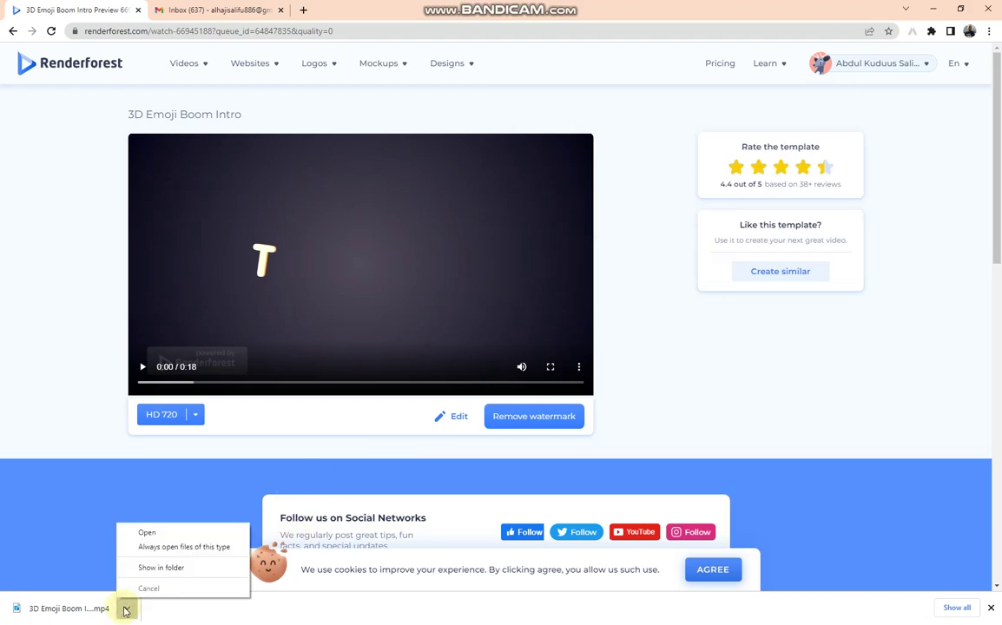
- Play the downloaded 3D Emoji Boom Intro_free MP4 through to its 0:18 end
click(155, 575)
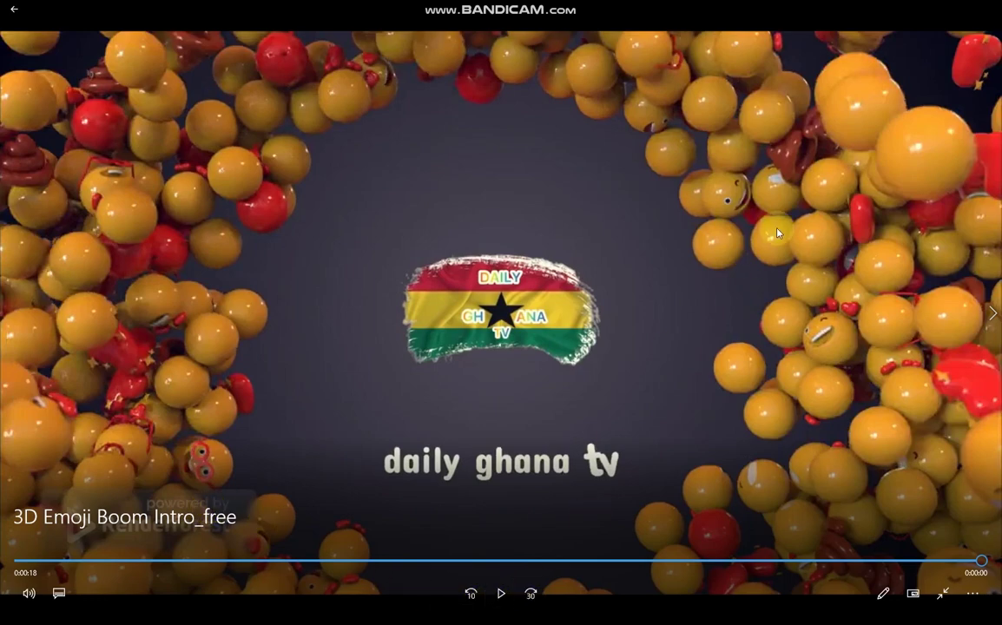
- Close the player and maximize the Video Trimmer Chrome window showing online-video-cutter.com
click(891, 9)
mouse_move(521, 619)
mouse_move(605, 618)
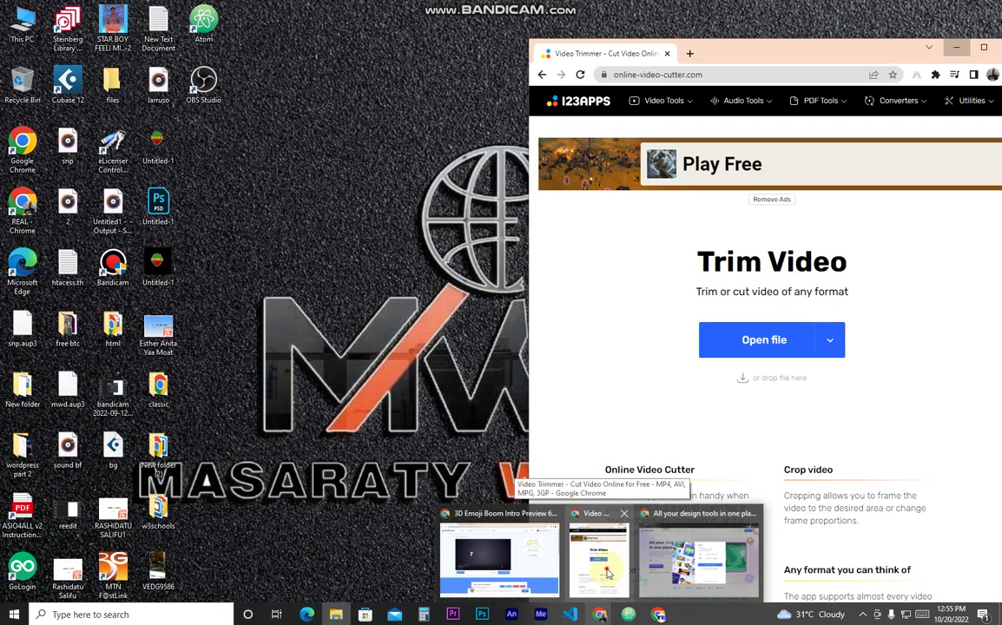
click(608, 568)
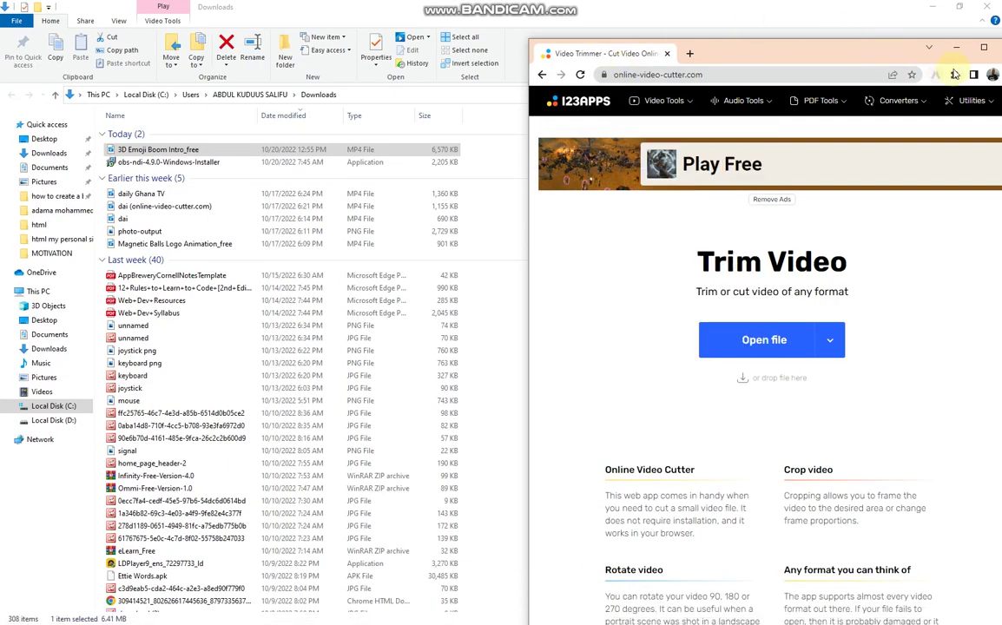
double_click(868, 45)
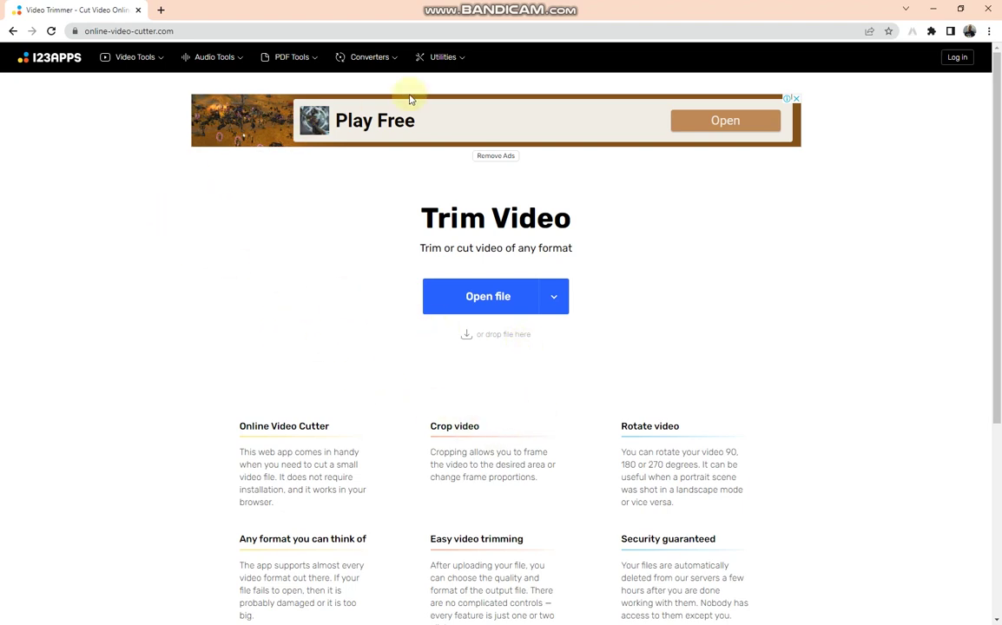
- Open the Remove Logo from Video tool, dismiss the ad, and select 3D Emoji Boom Intro_free from Downloads
click(139, 63)
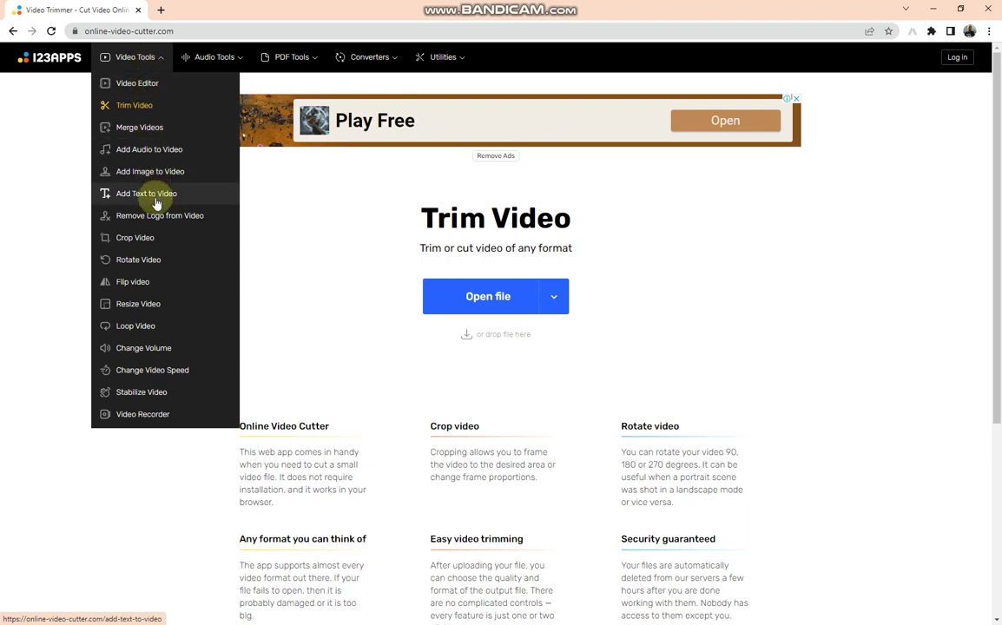
click(158, 223)
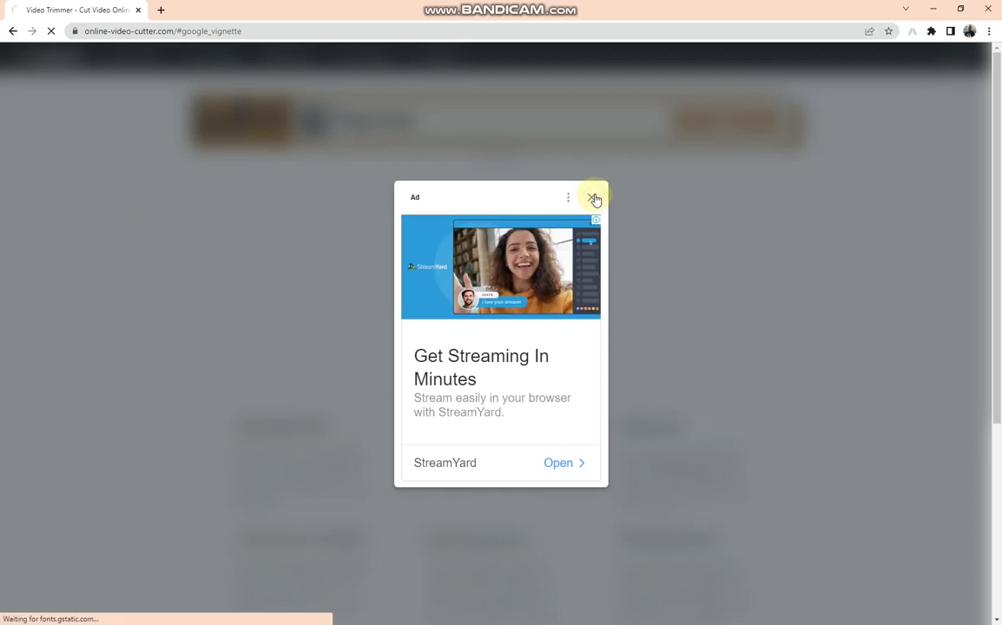
click(594, 197)
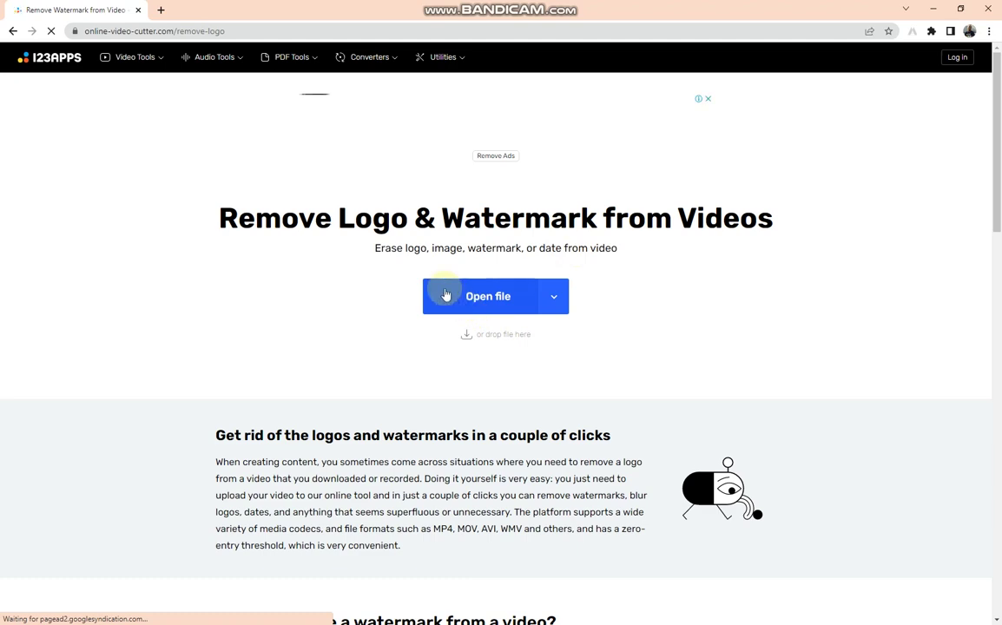
click(474, 306)
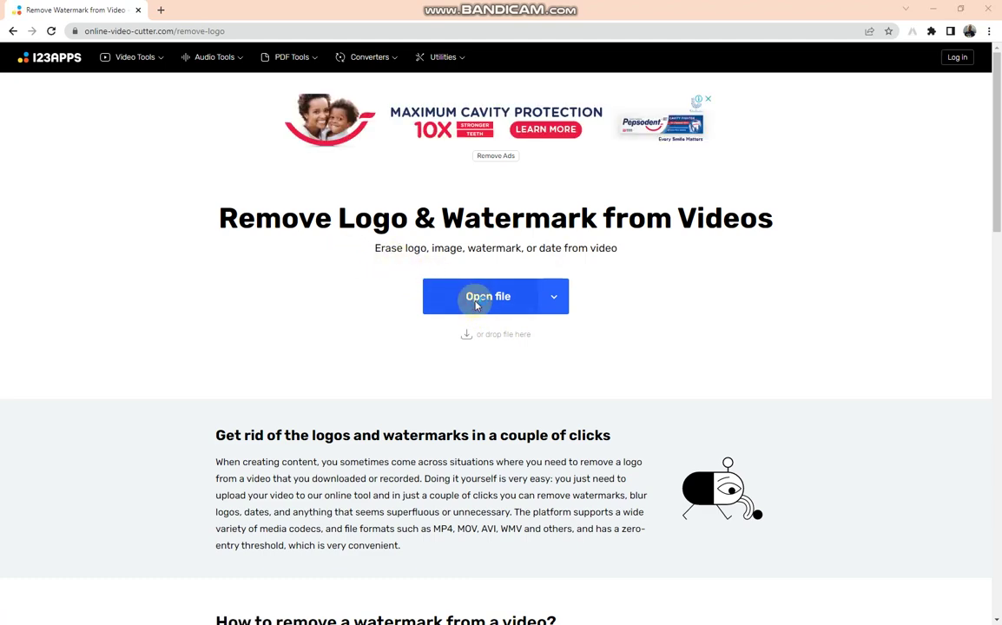
click(129, 105)
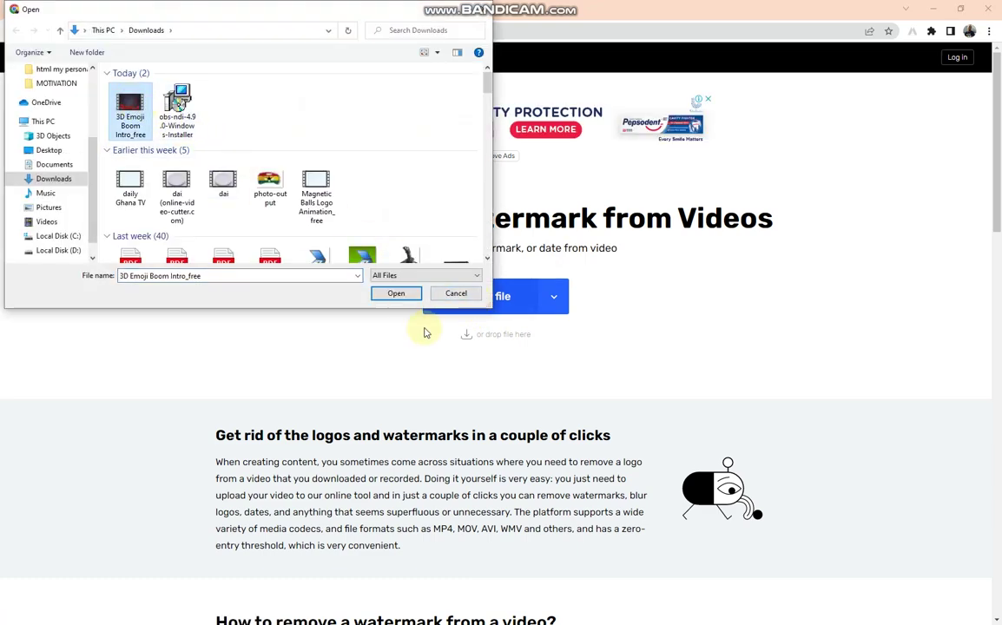
- Confirm the file dialog so 3D Emoji Boom Intro_free.mp4 uploads into the remover
click(395, 293)
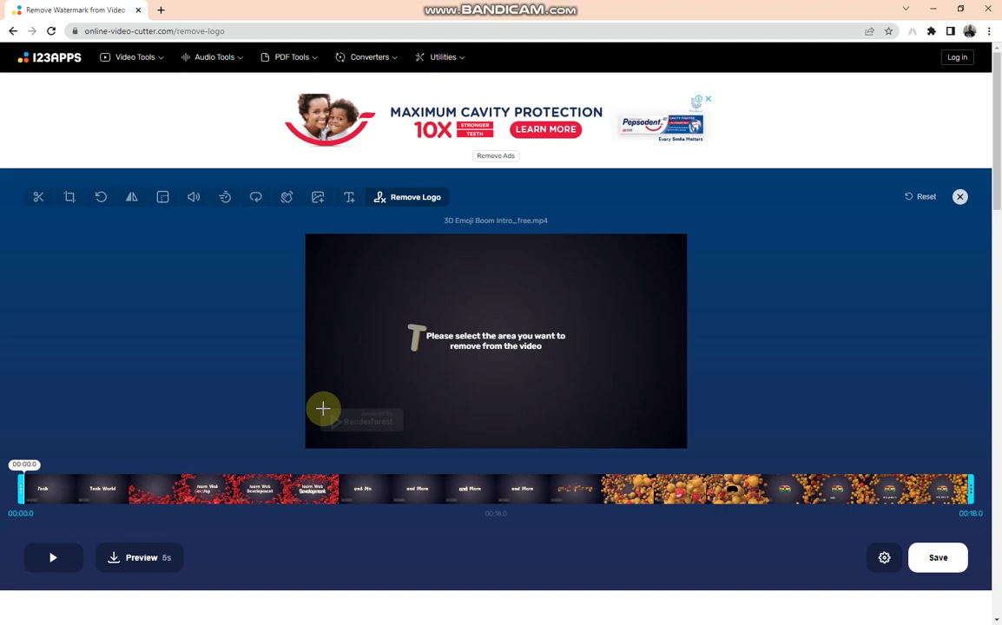
- Box the Renderforest watermark in the lower-left corner and save to process the cleaned video
mouse_move(323, 408)
mouse_down()
mouse_move(351, 436)
mouse_move(404, 434)
mouse_up()
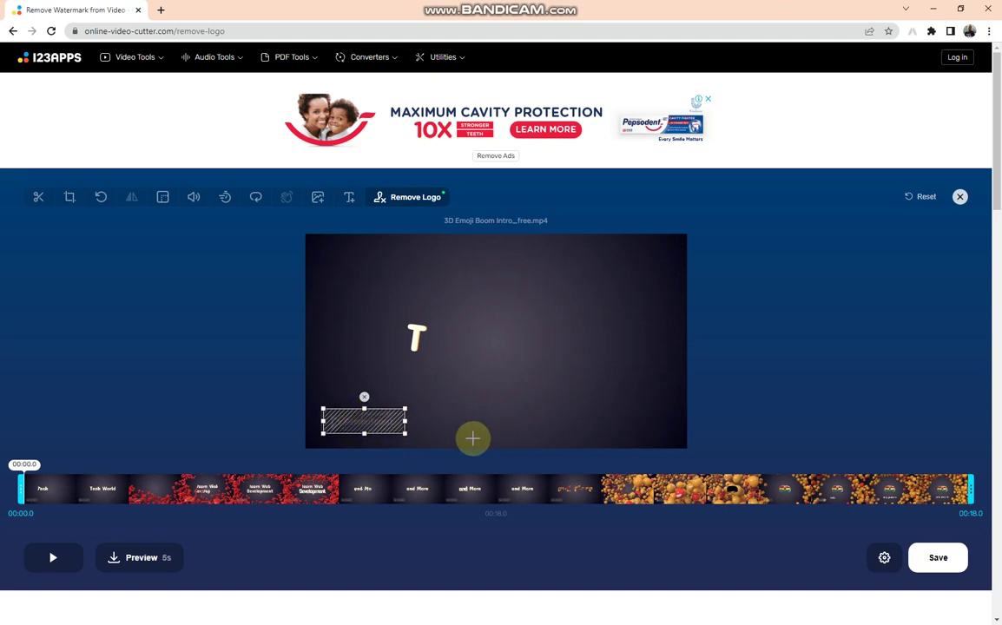
click(939, 559)
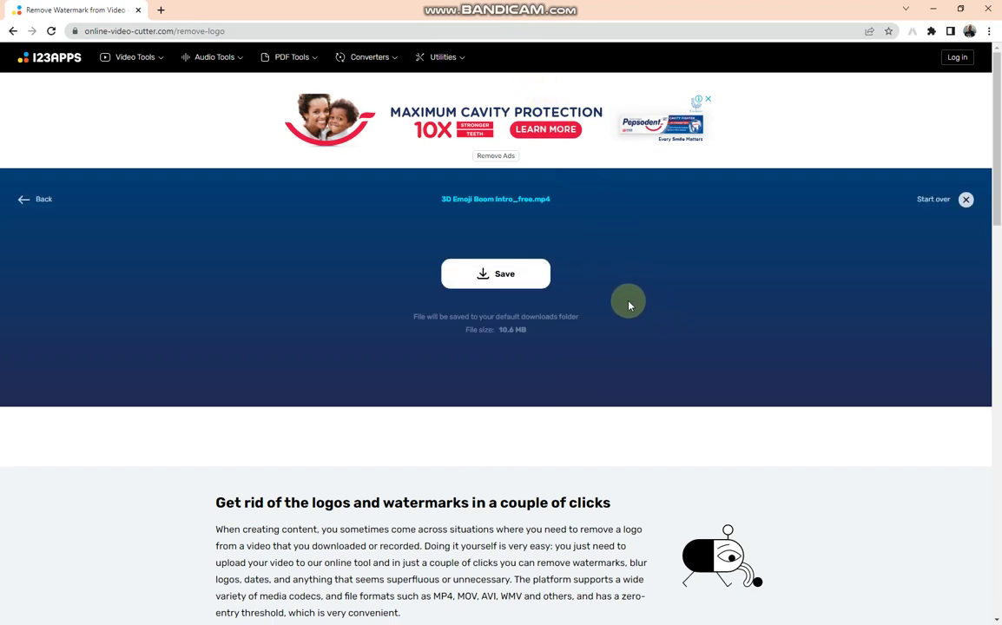
- Save the processed video to Downloads under the name 'INTRO 2'
click(497, 276)
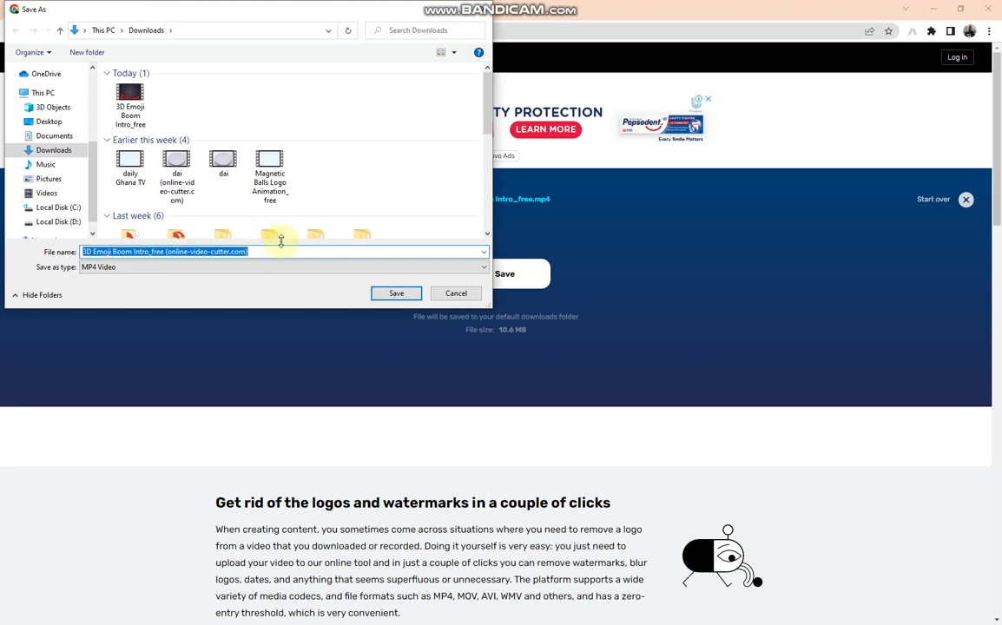
text(INTRO )
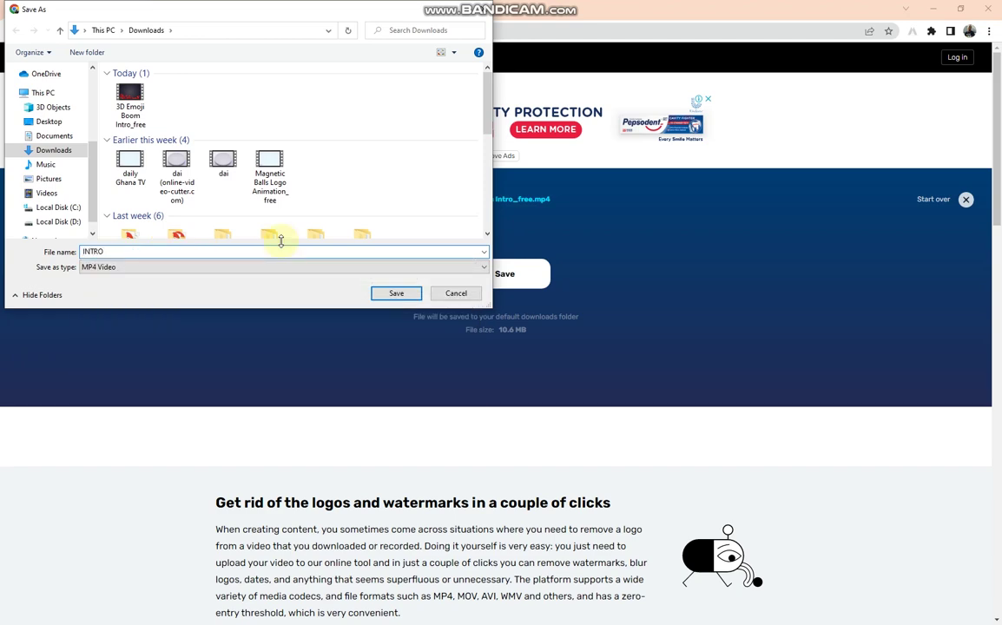
text(2)
key(Return)
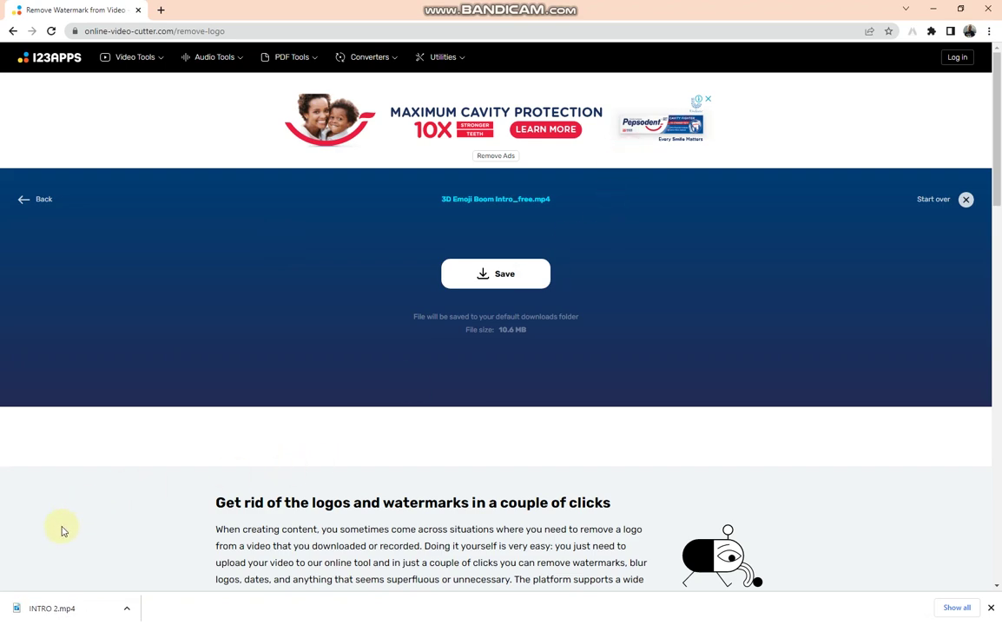
- Open the INTRO 2 download in Movies & TV and play it, pausing at 0:13
click(127, 608)
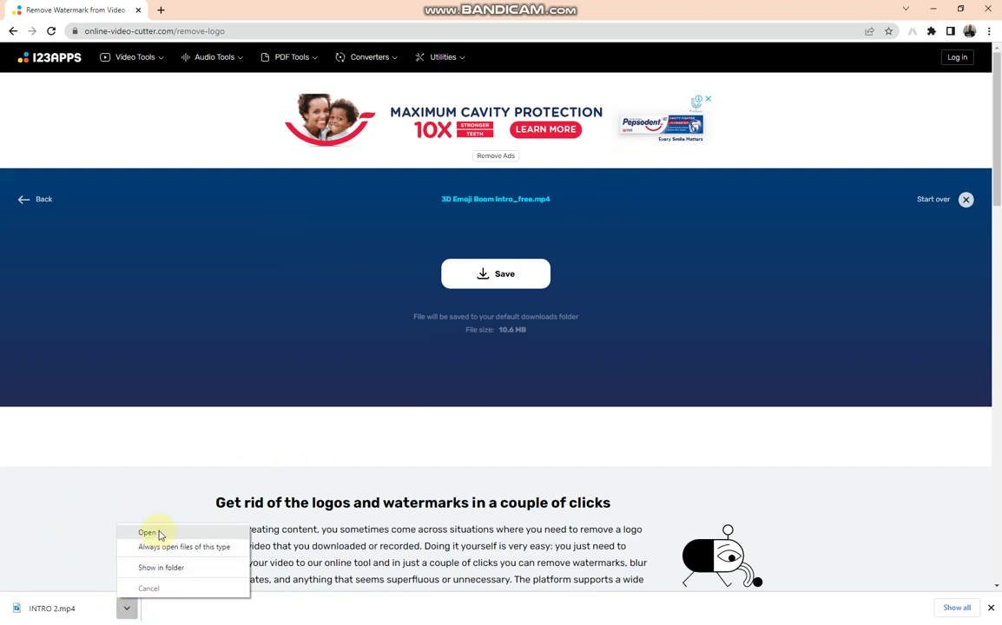
click(158, 534)
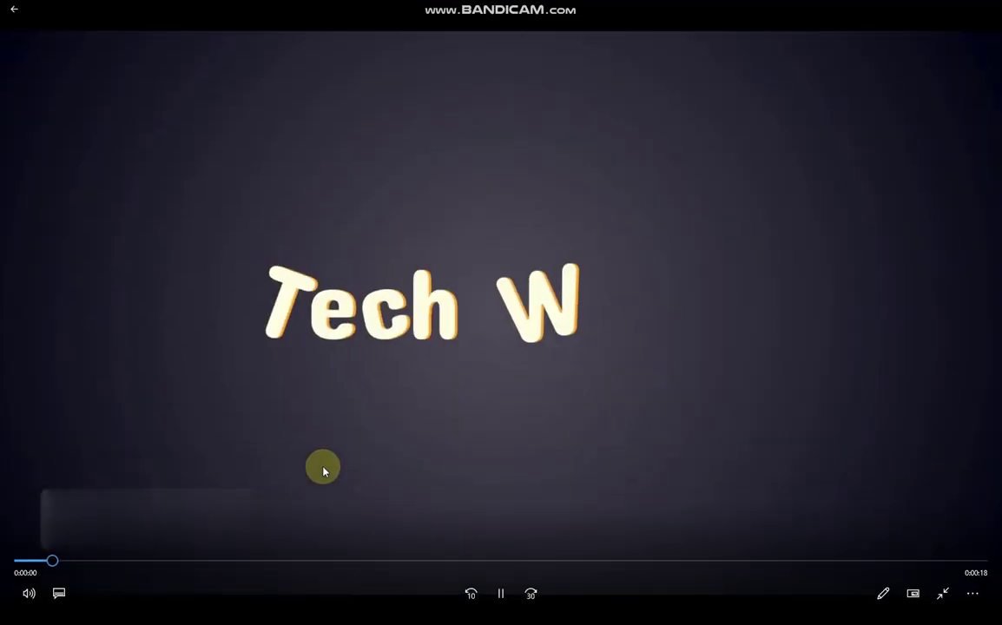
click(497, 593)
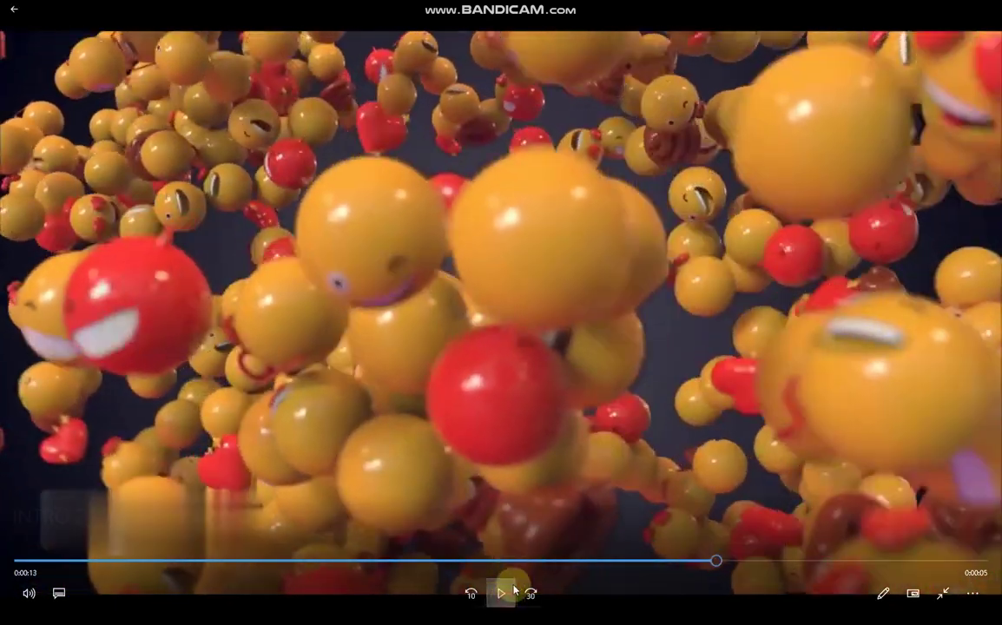
click(502, 593)
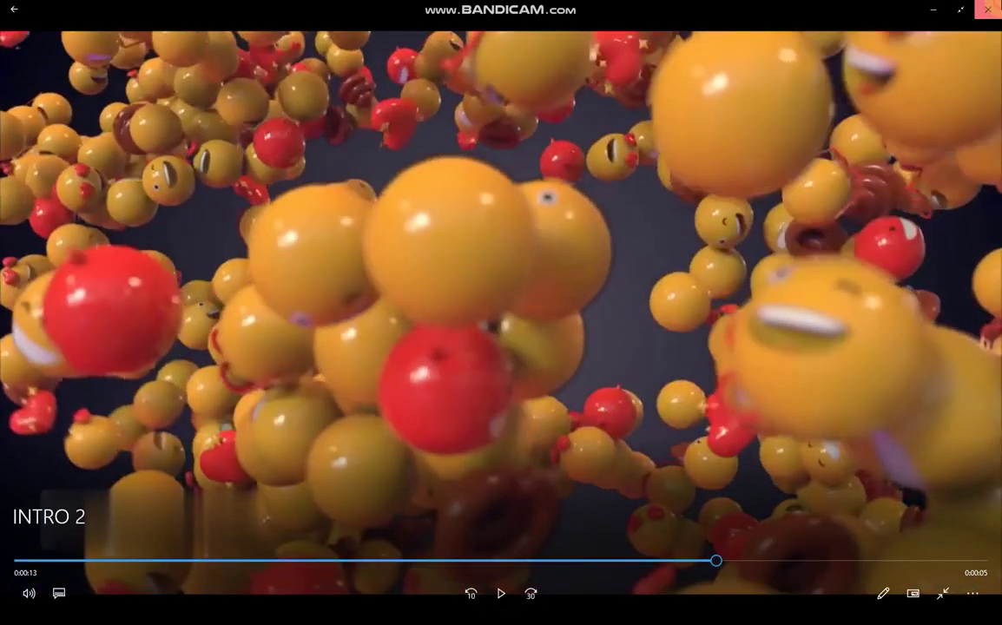
- Close the Movies & TV player to get back to the 10.6 MB save page
click(987, 10)
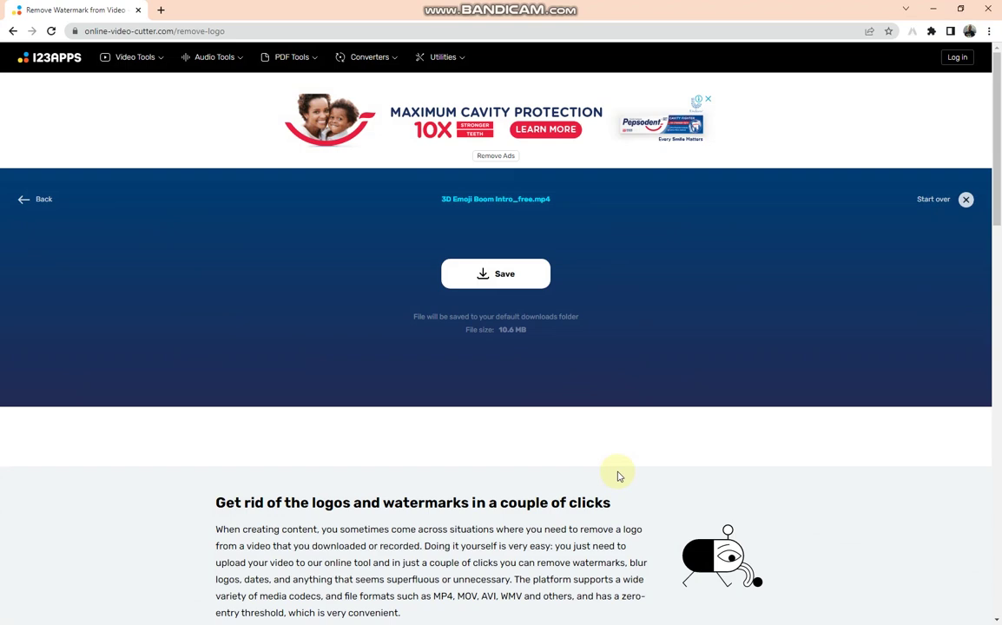